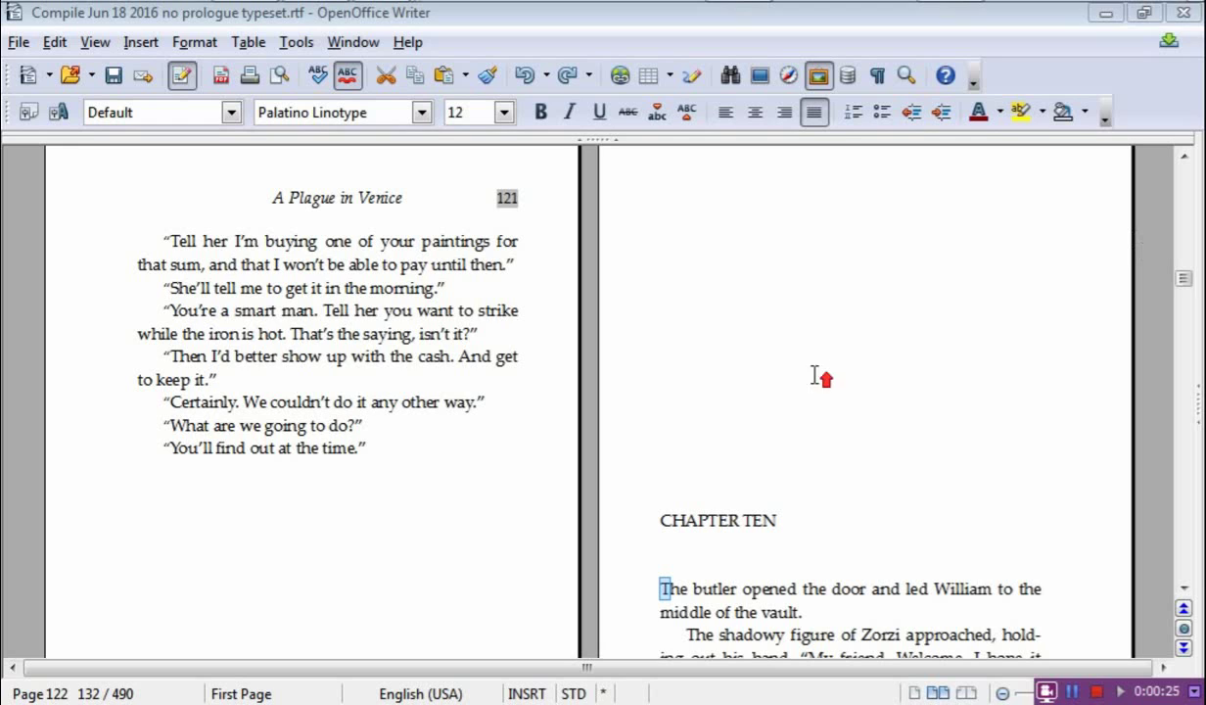
- Scroll to Chapter Seventeen on page 225 and put the cursor before 'Zorzi' in its first paragraph
drag(1186, 282, 1190, 370)
scroll(694, 382, down, 15)
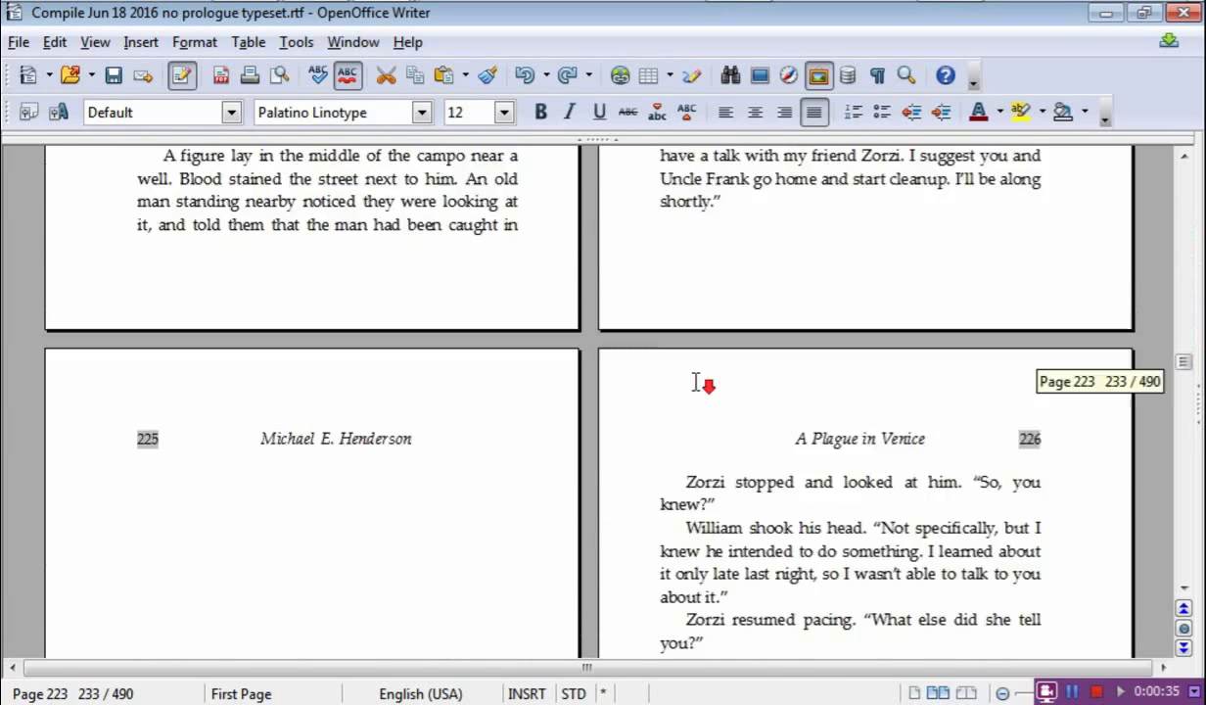
scroll(688, 391, down, 4)
scroll(189, 345, up, 6)
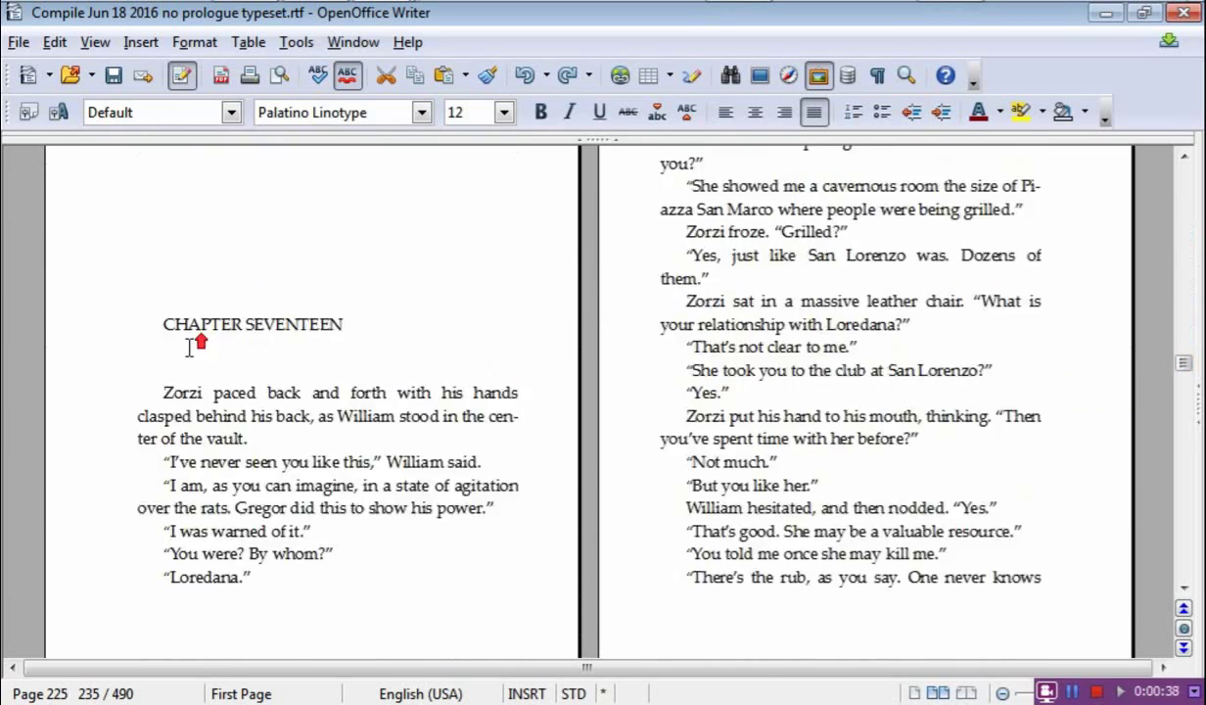
click(162, 370)
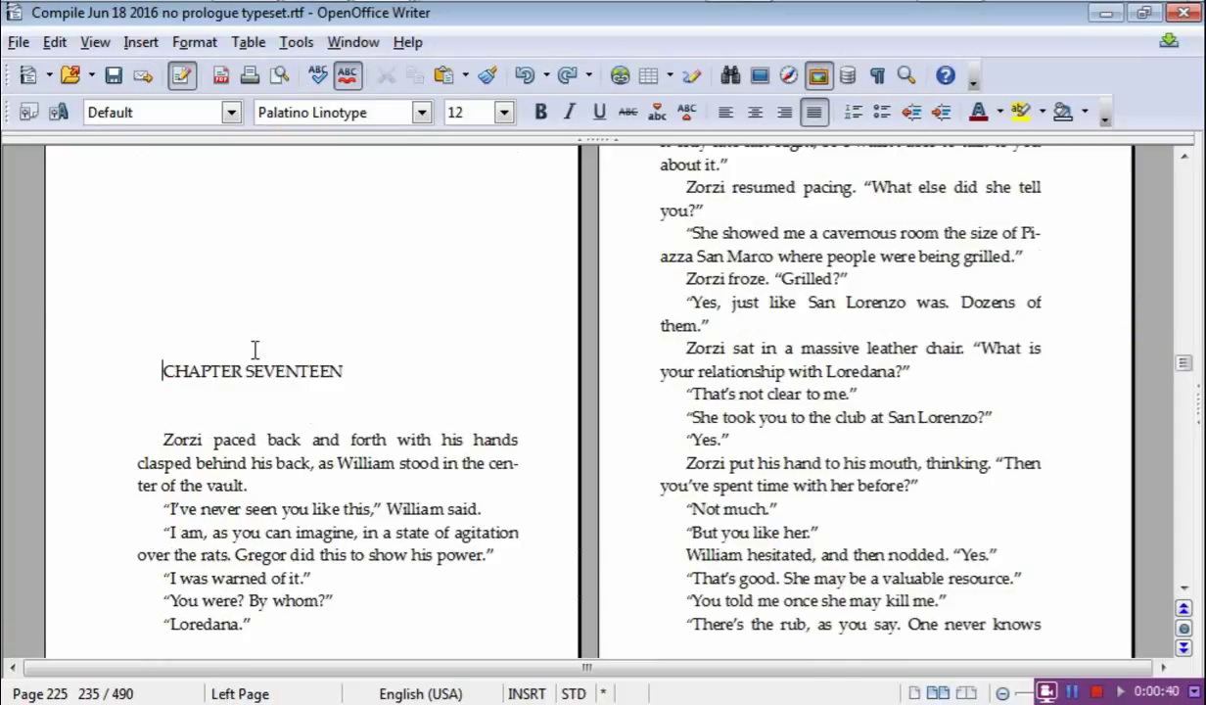
click(158, 437)
scroll(369, 480, up, 1)
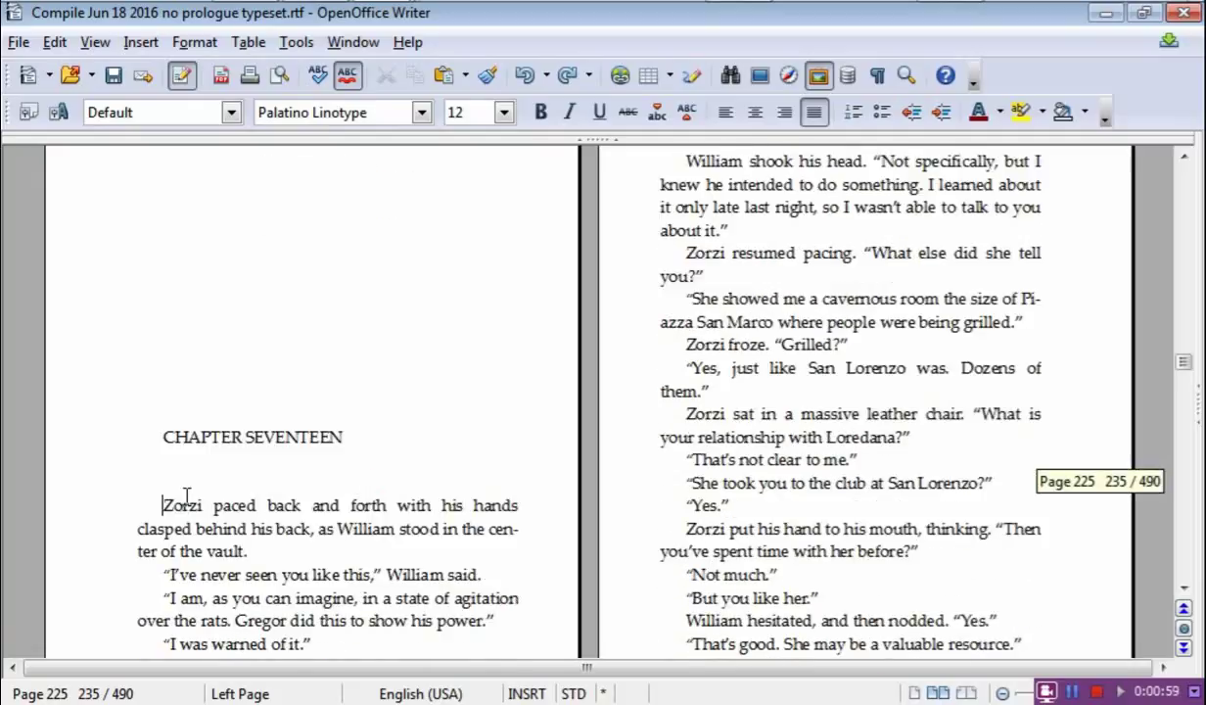
scroll(280, 494, up, 1)
scroll(281, 492, up, 1)
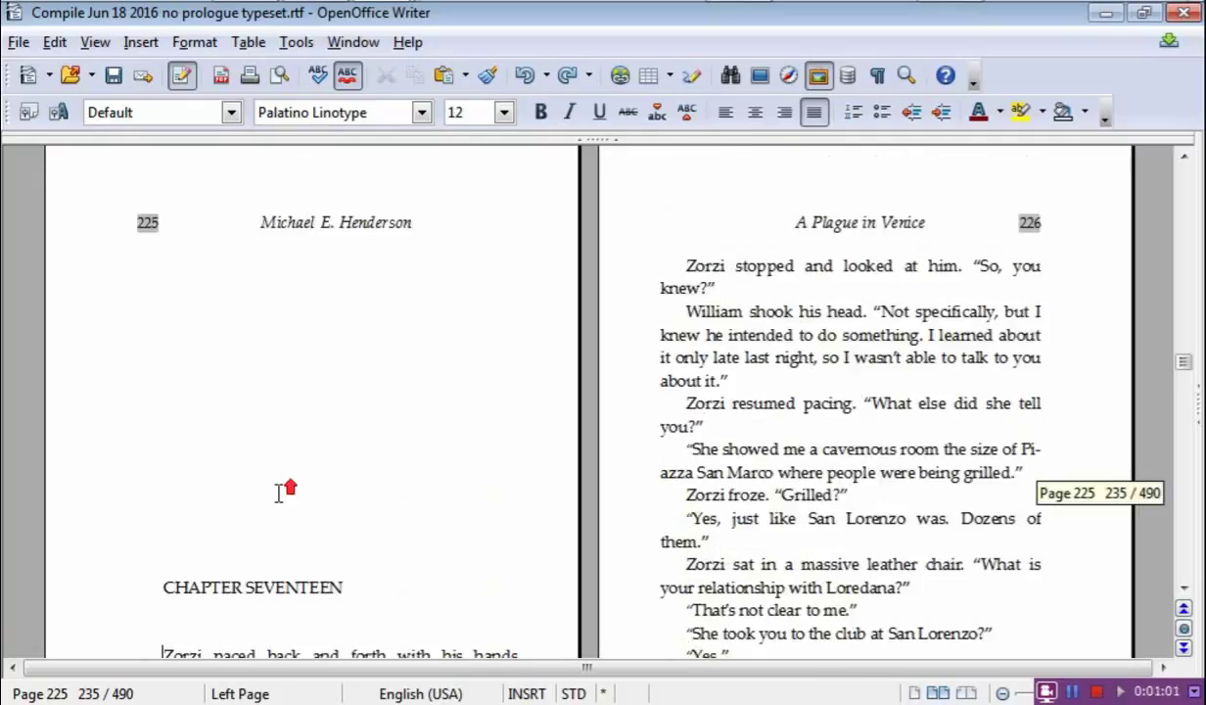
scroll(283, 504, down, 1)
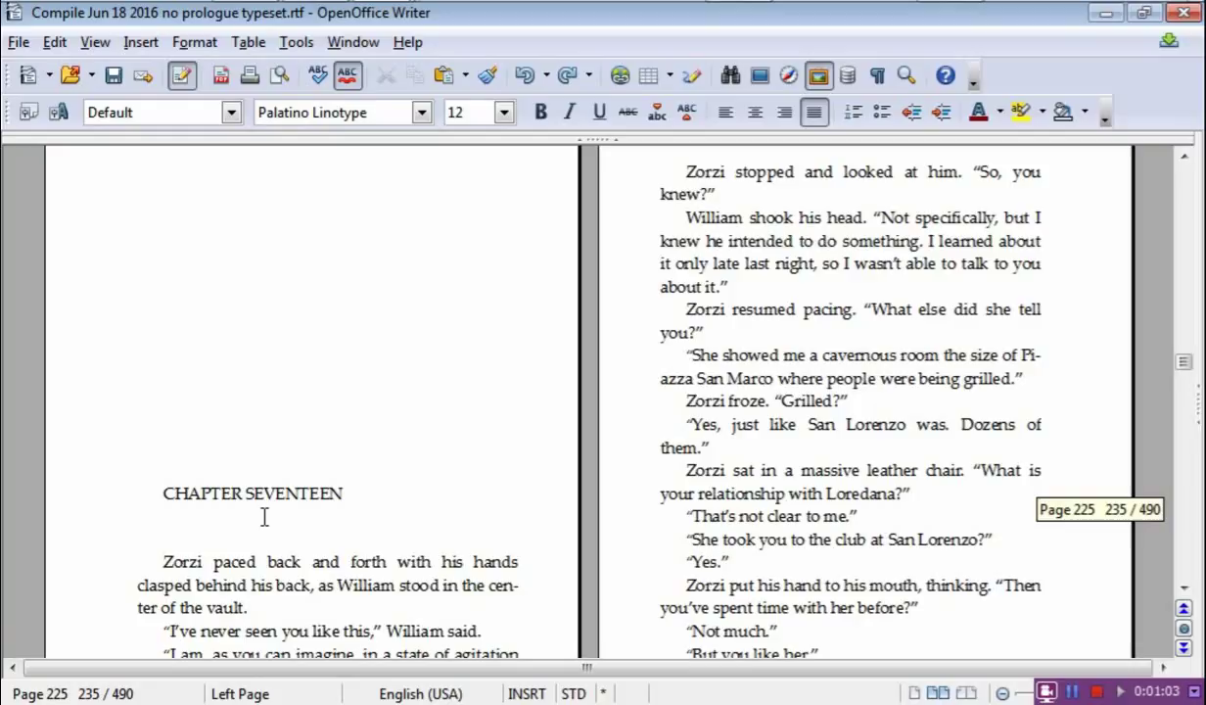
scroll(265, 514, up, 2)
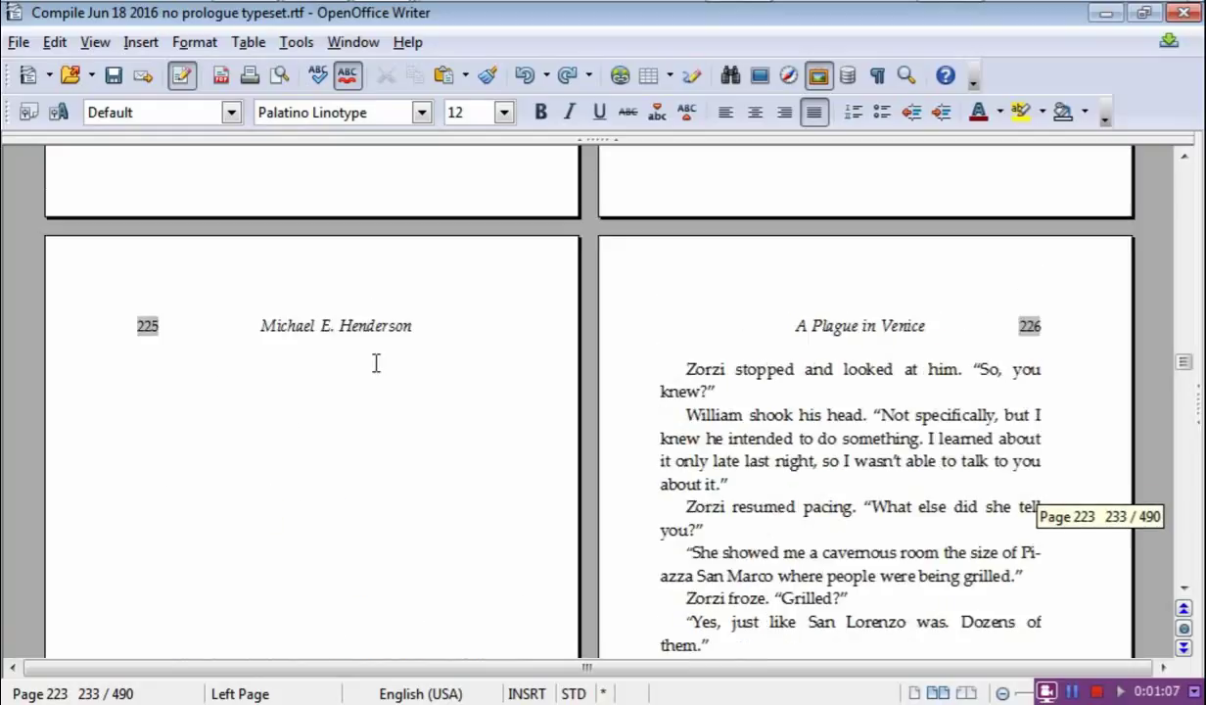
scroll(237, 362, down, 3)
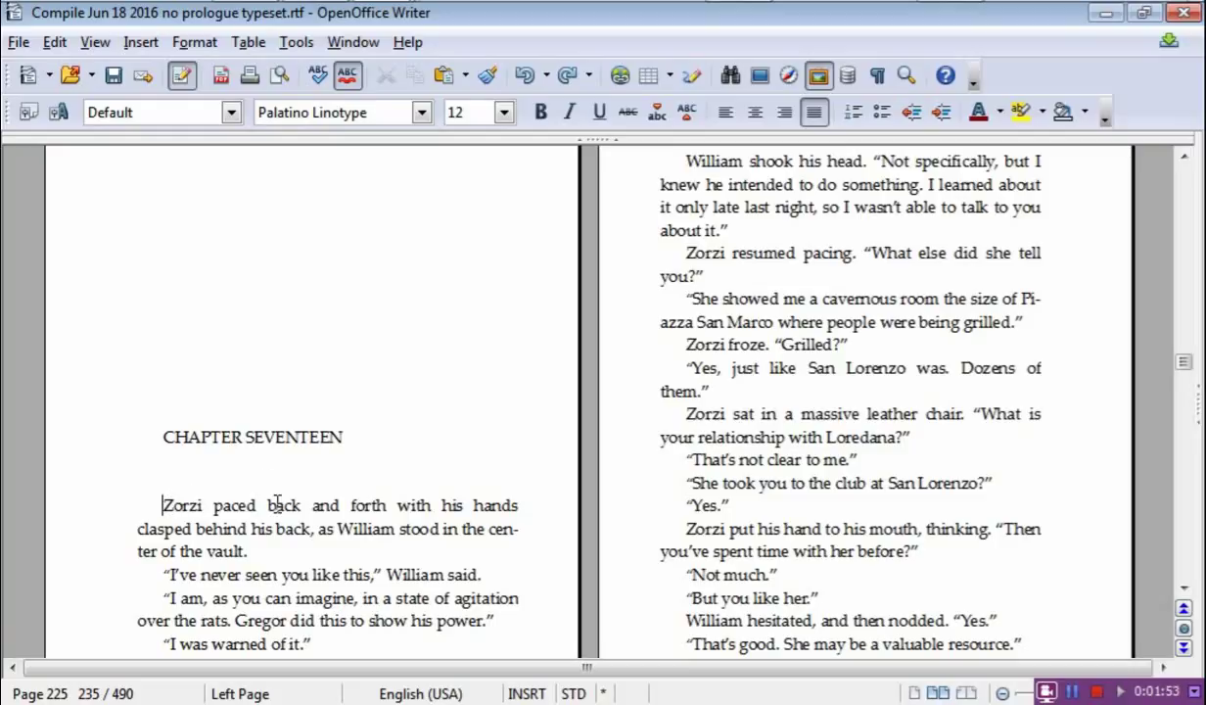
- Remove the first-line indent from the opening 'Zorzi paced back' paragraph
key(BackSpace)
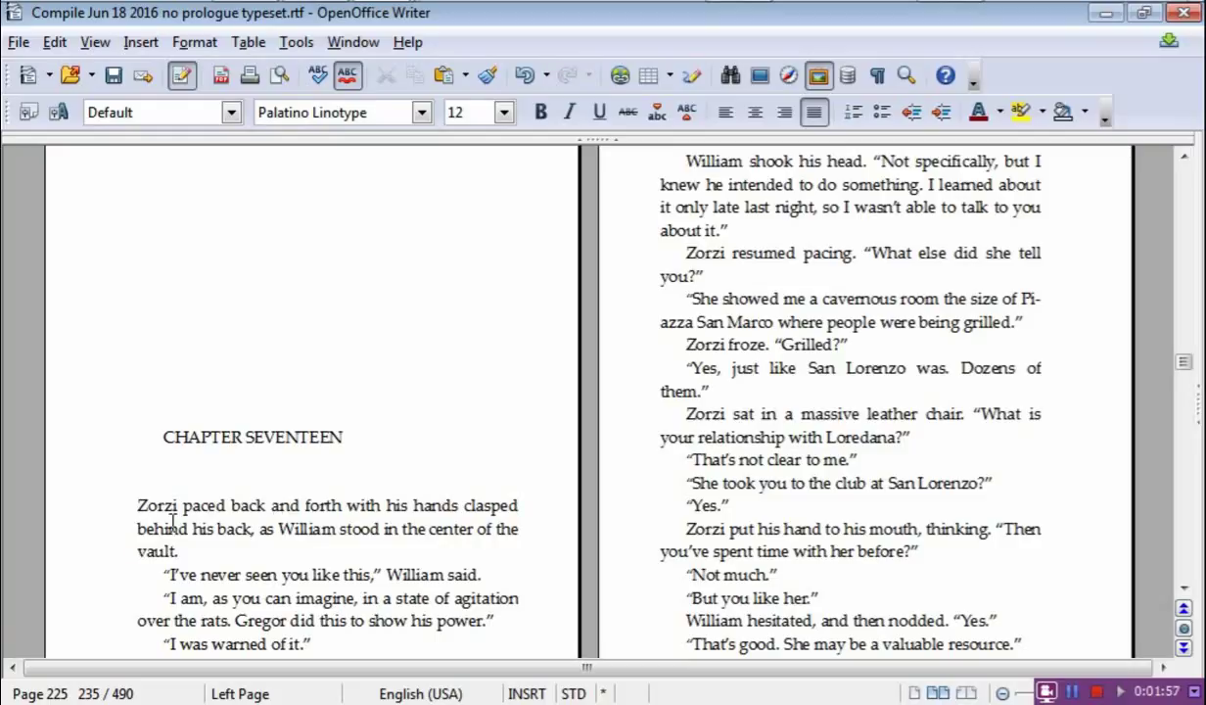
drag(136, 503, 149, 503)
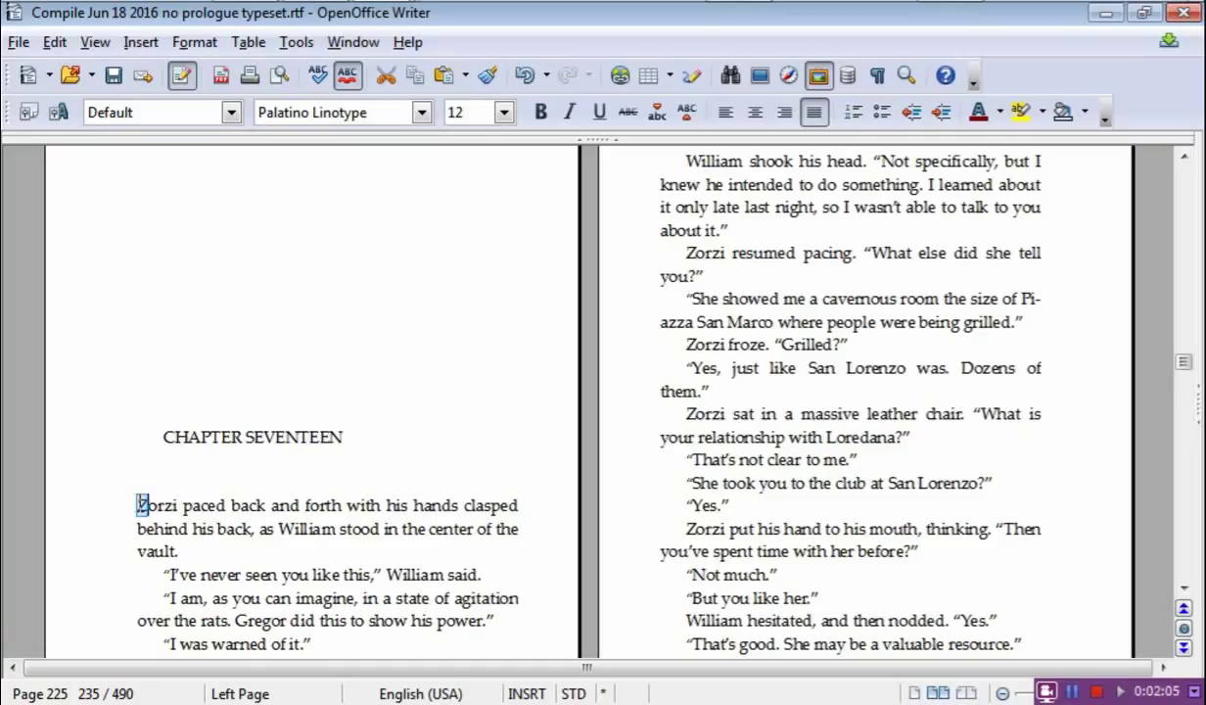
click(142, 504)
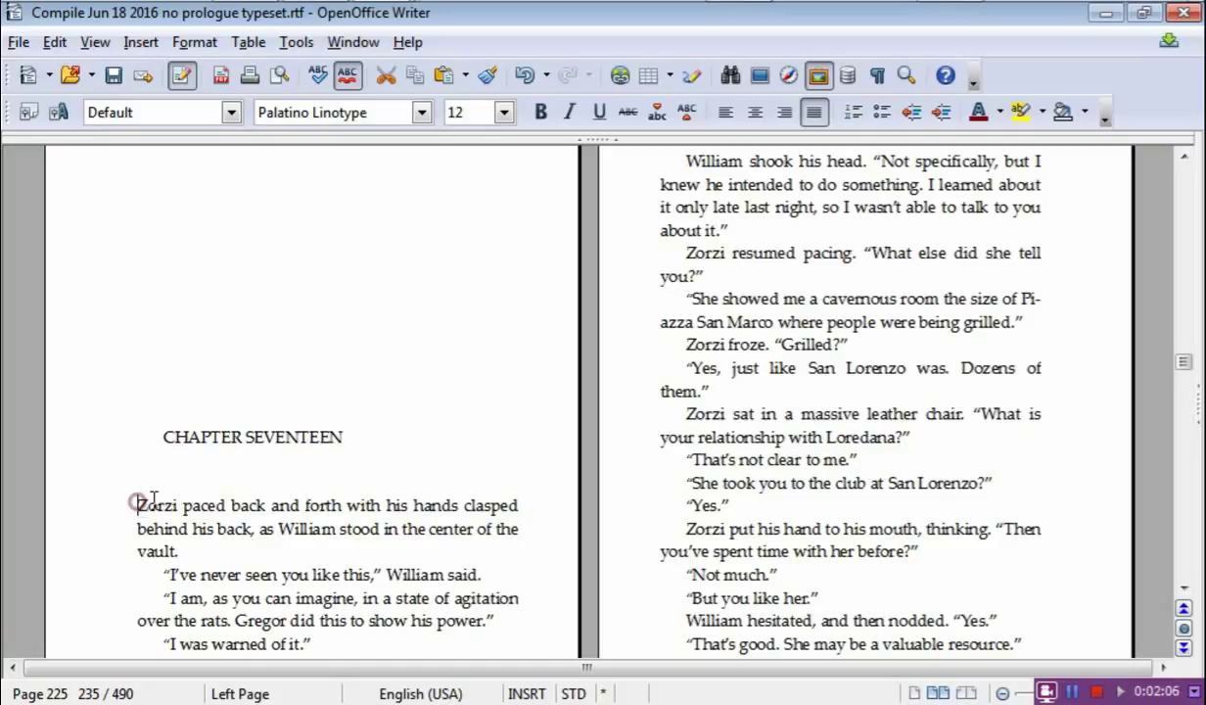
- Tick Display drop caps in the paragraph's Drop Caps settings and close the dialog
click(201, 47)
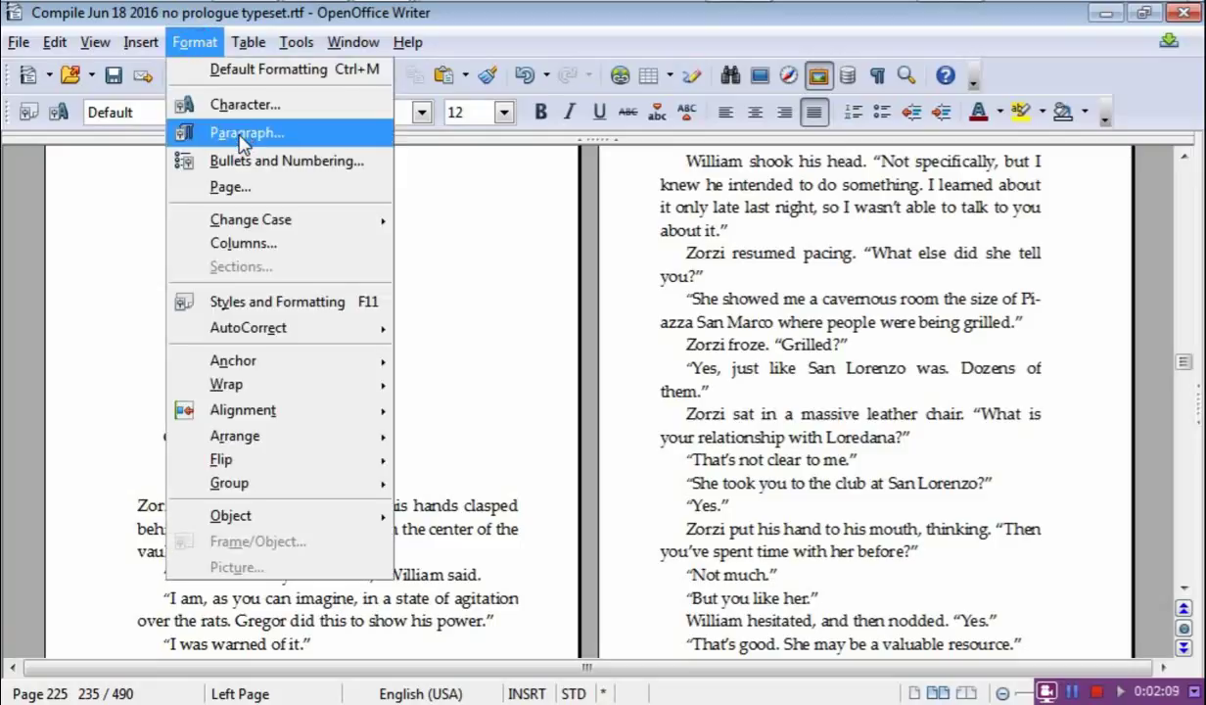
click(242, 137)
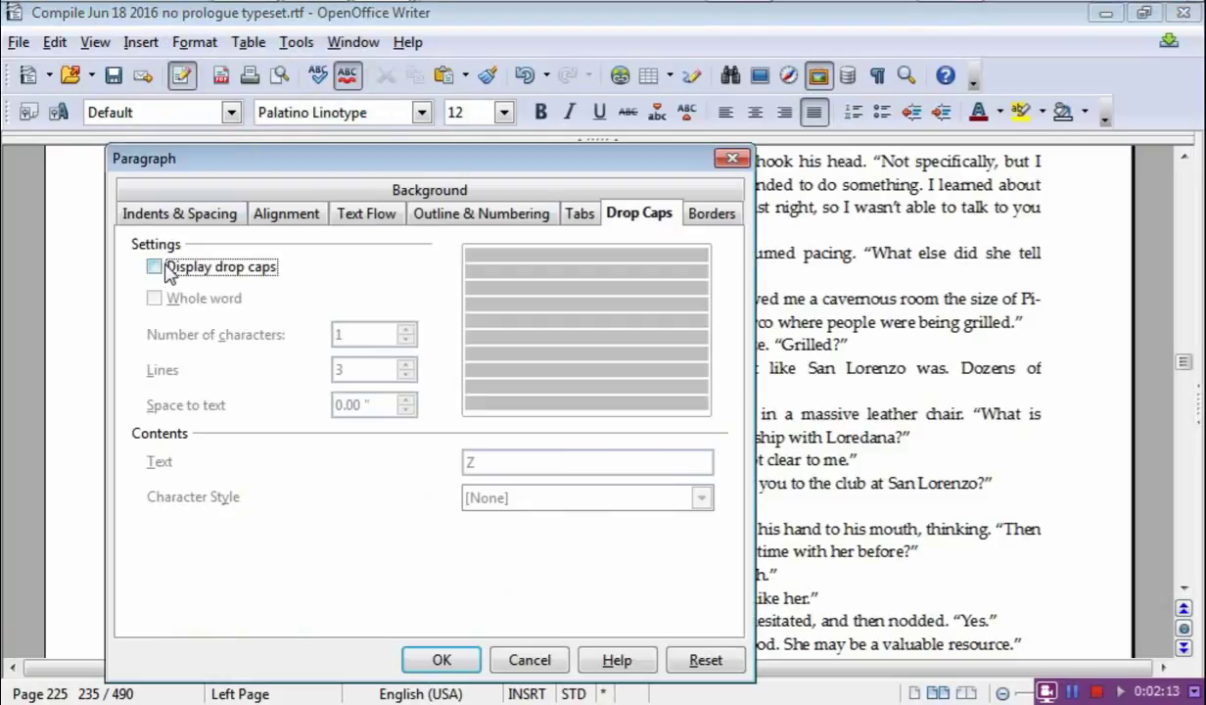
click(154, 267)
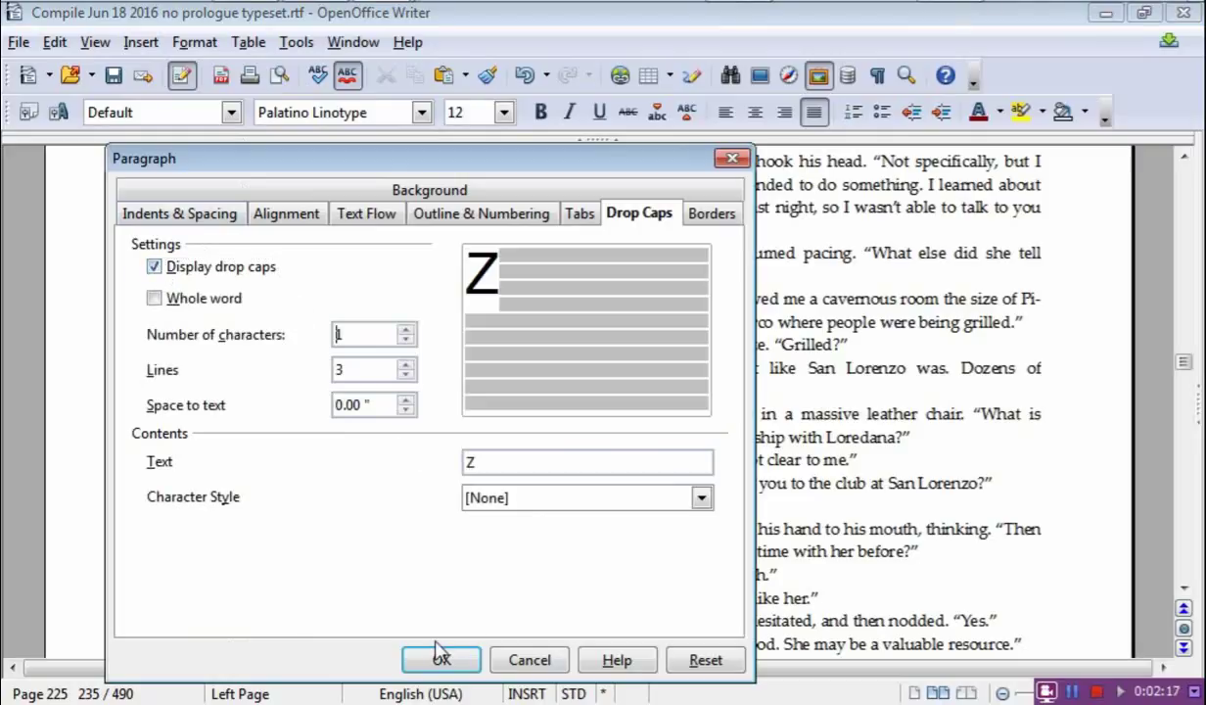
click(529, 661)
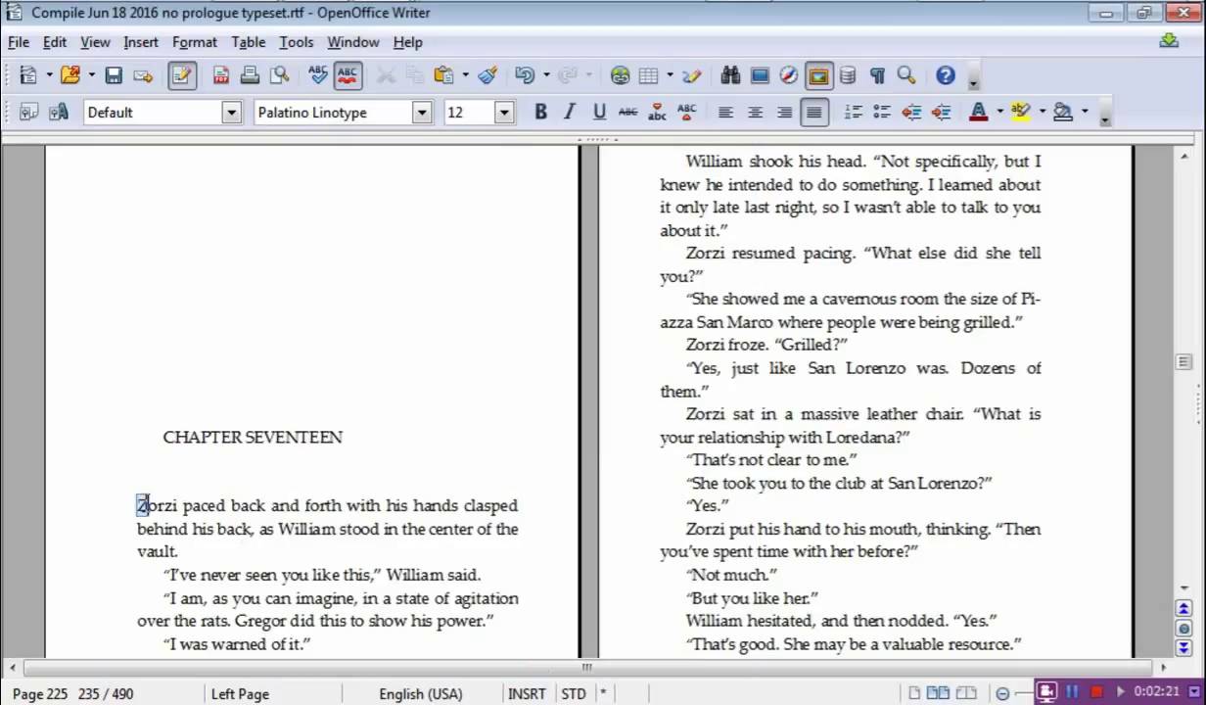
drag(138, 504, 149, 505)
- In Format > Paragraph, review the Indents & Spacing and Text Flow tabs, then return to Drop Caps
click(193, 44)
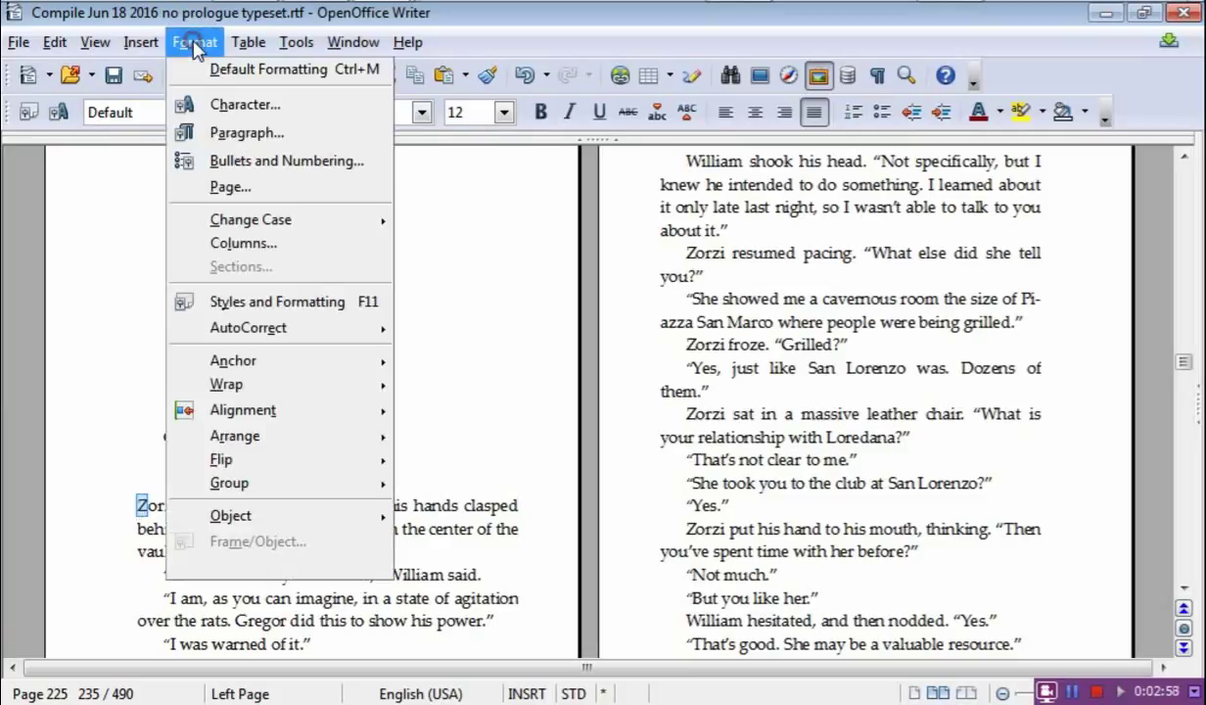
click(245, 137)
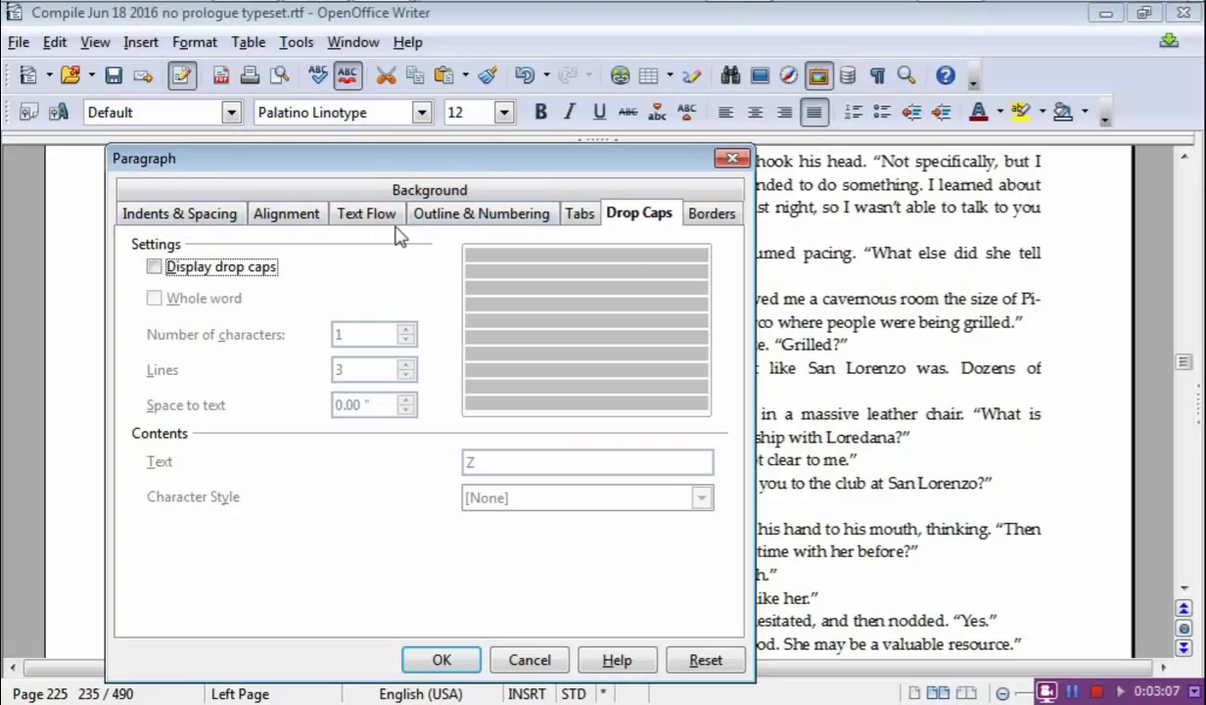
click(194, 216)
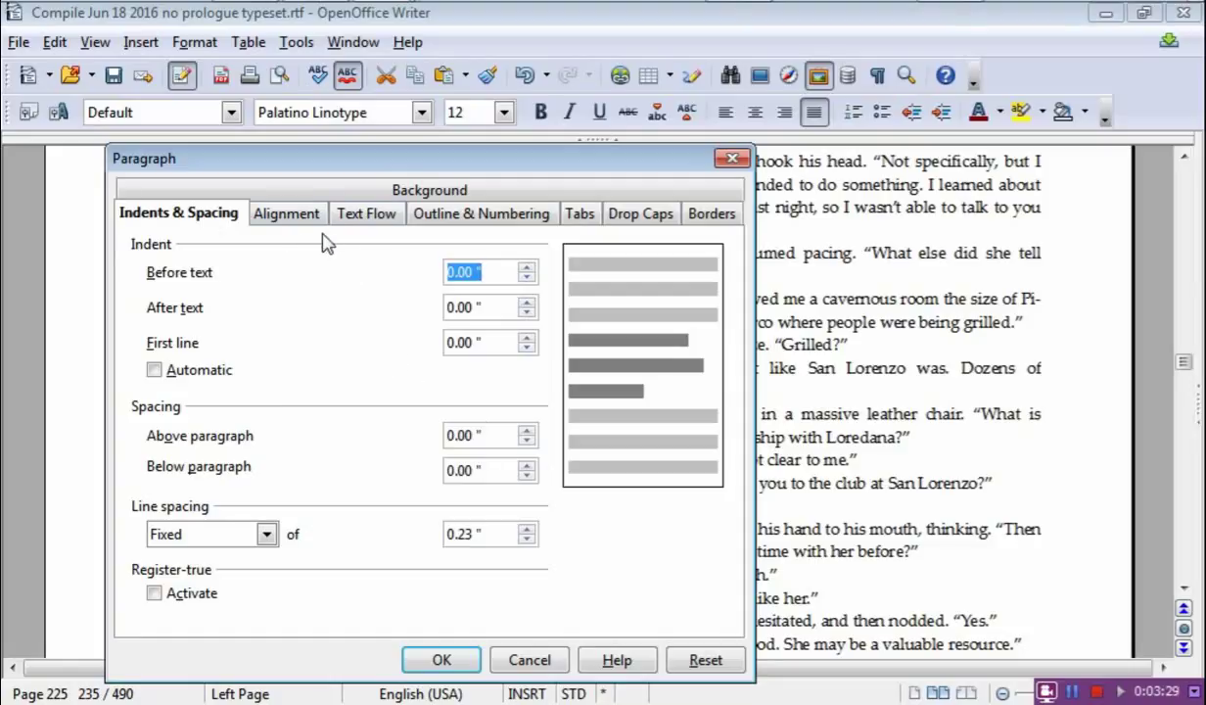
click(360, 213)
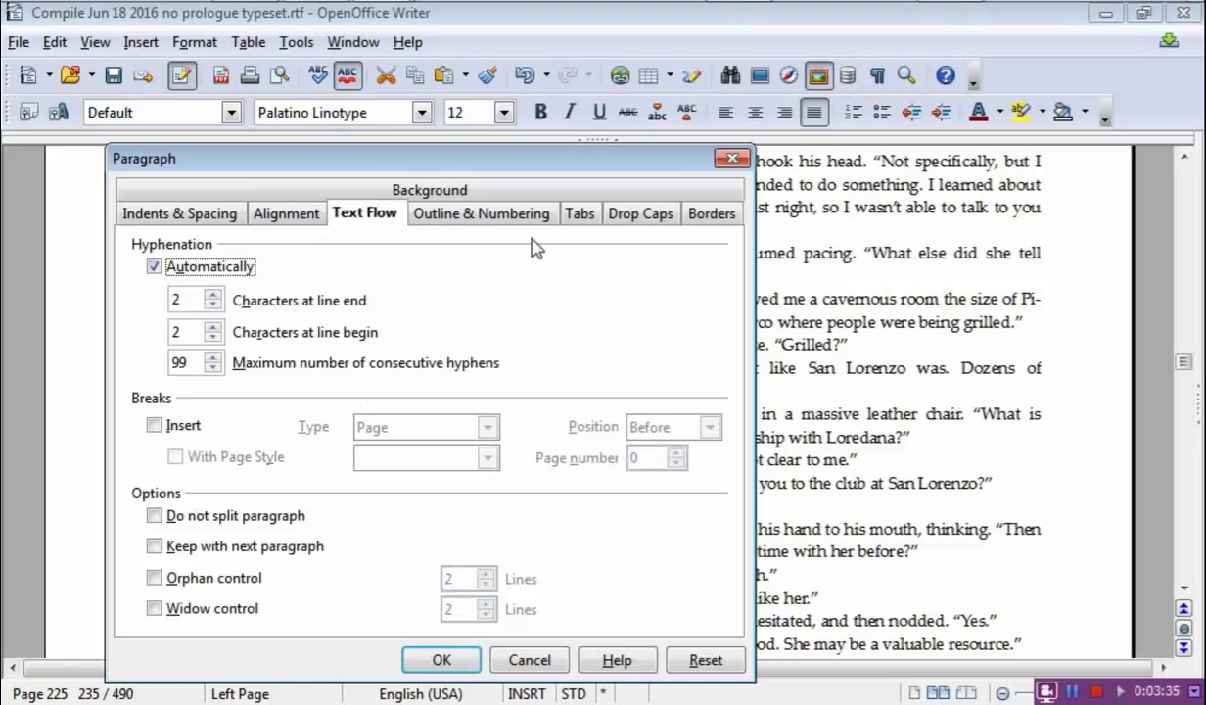
click(644, 216)
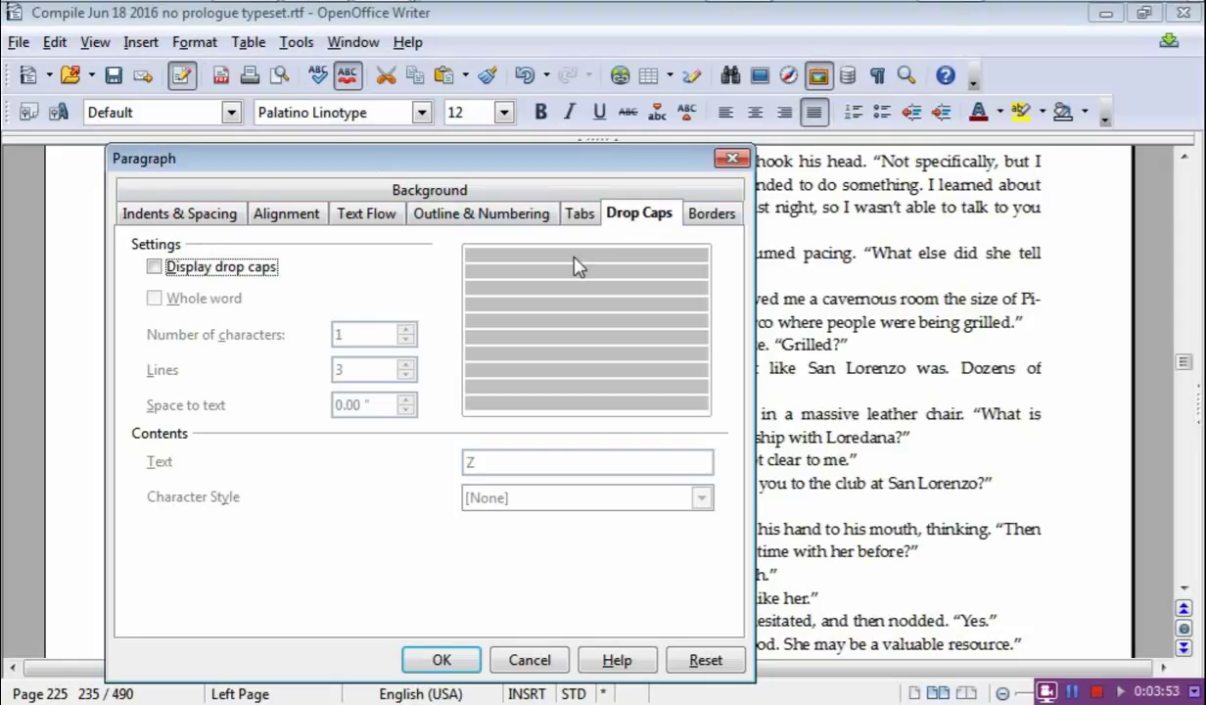
- Enable drop caps with 1 character spanning 3 lines
click(154, 267)
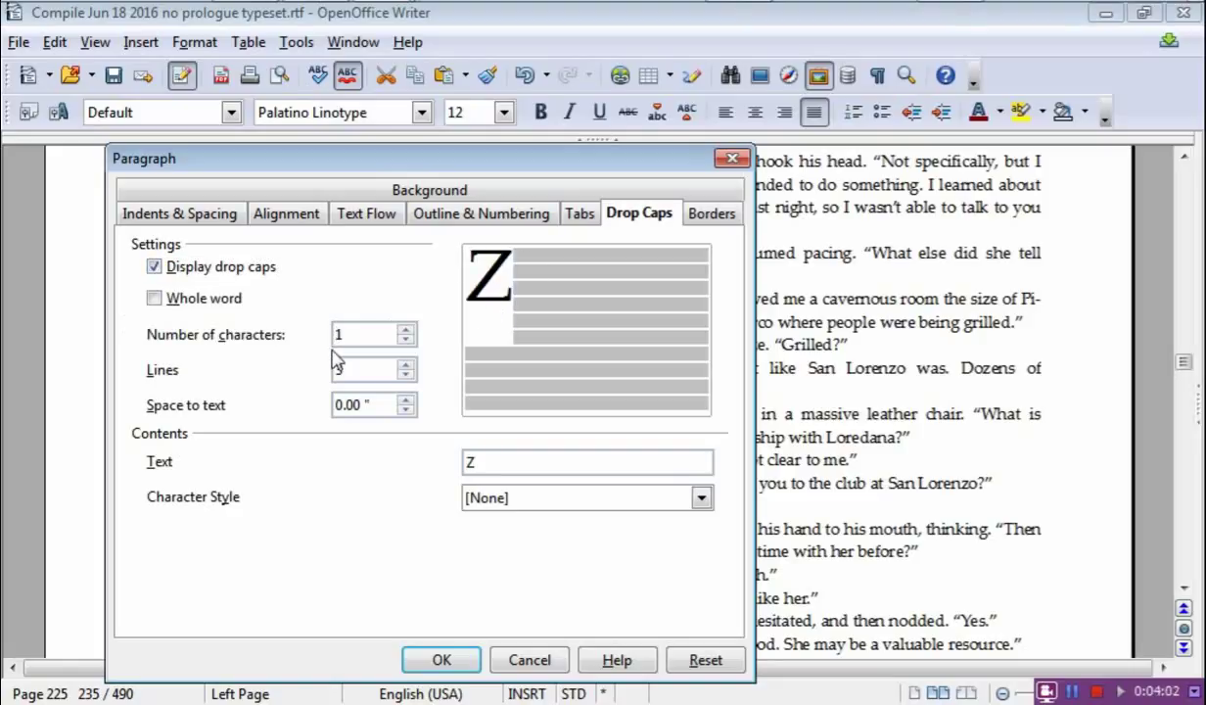
click(405, 331)
click(405, 331)
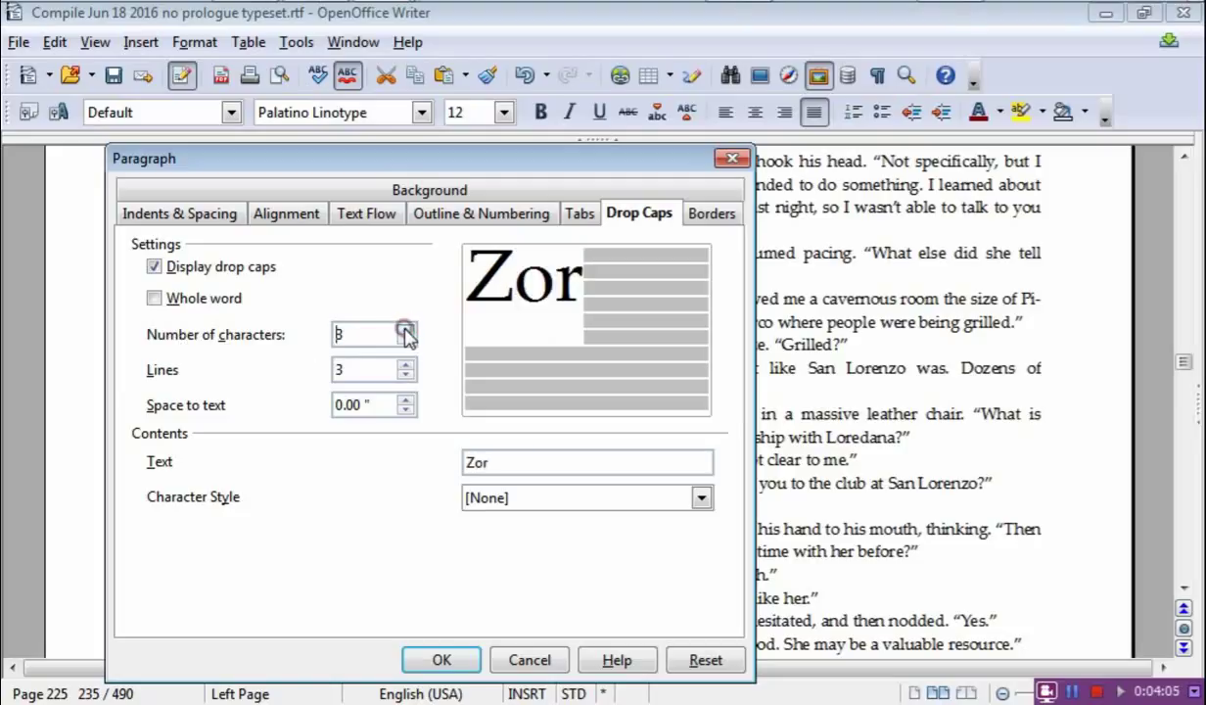
click(406, 339)
click(406, 339)
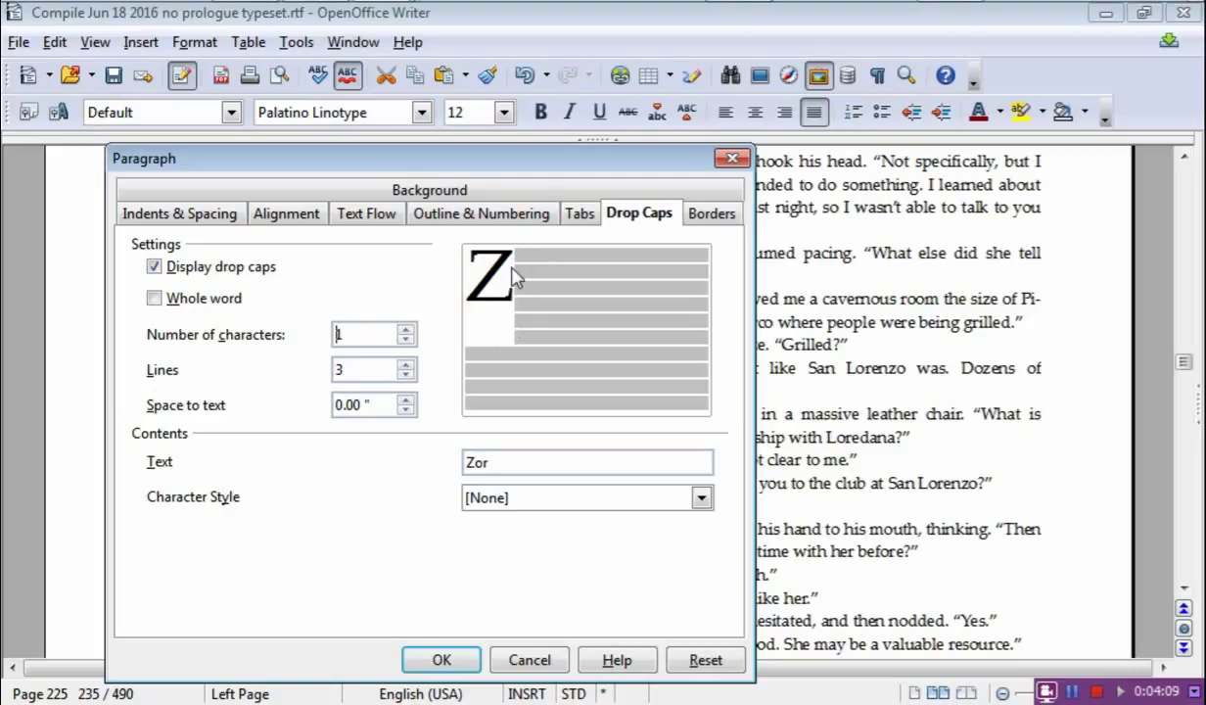
click(409, 380)
click(406, 376)
click(406, 365)
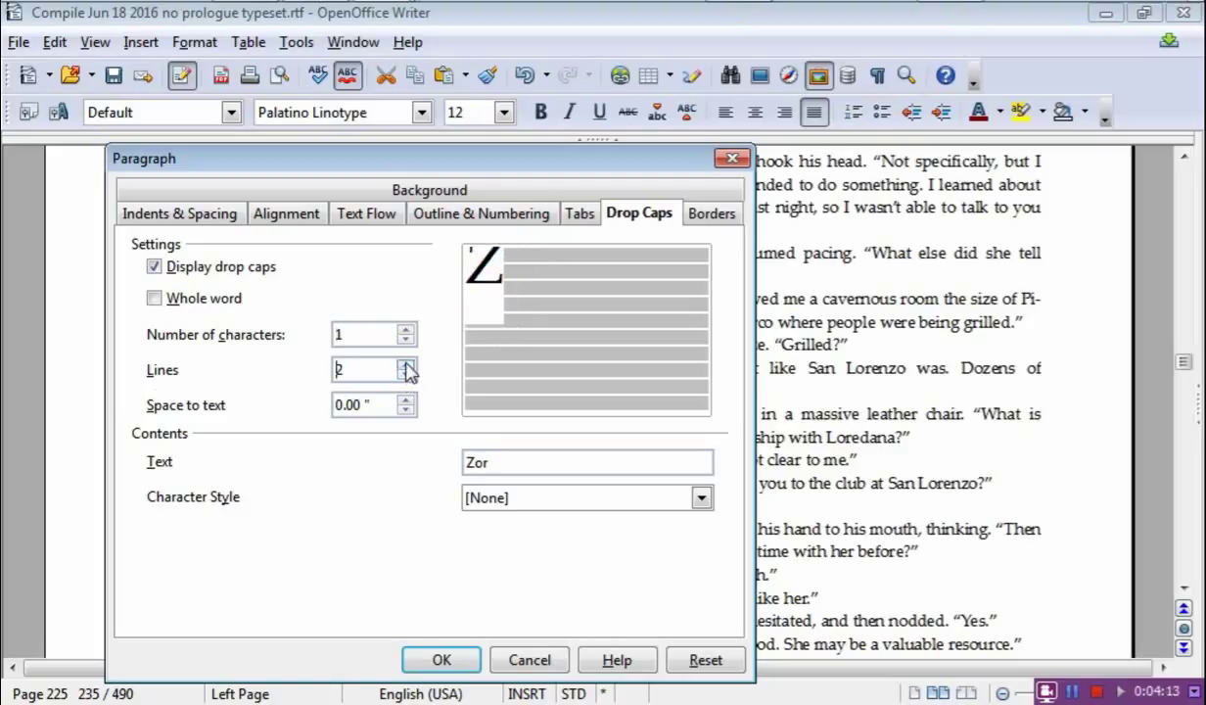
click(405, 365)
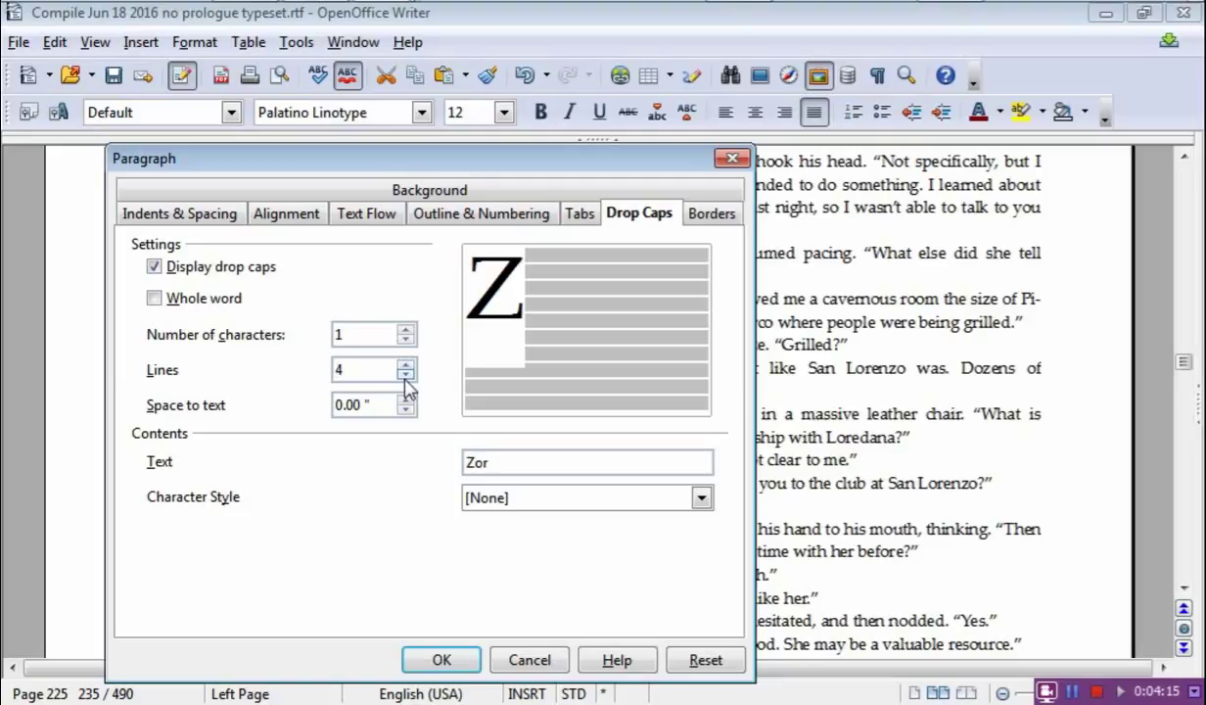
click(406, 376)
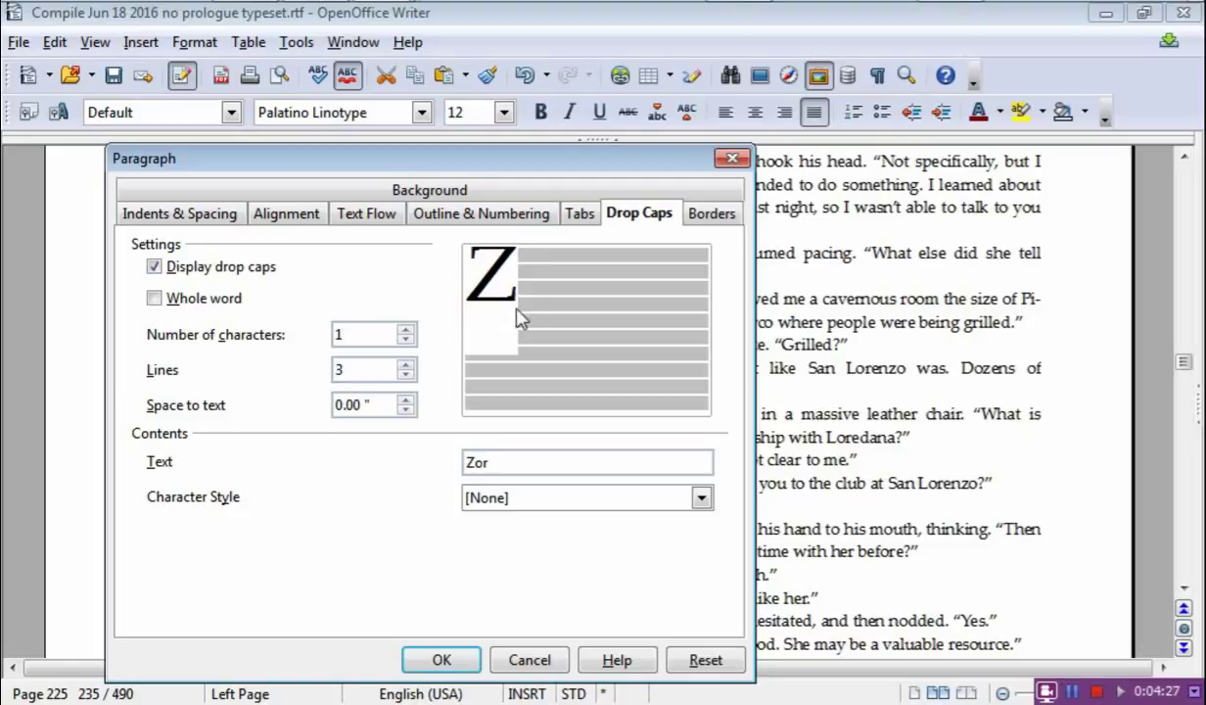
- Keep space to text at 0.00" and character style [None], then apply the drop cap
click(405, 399)
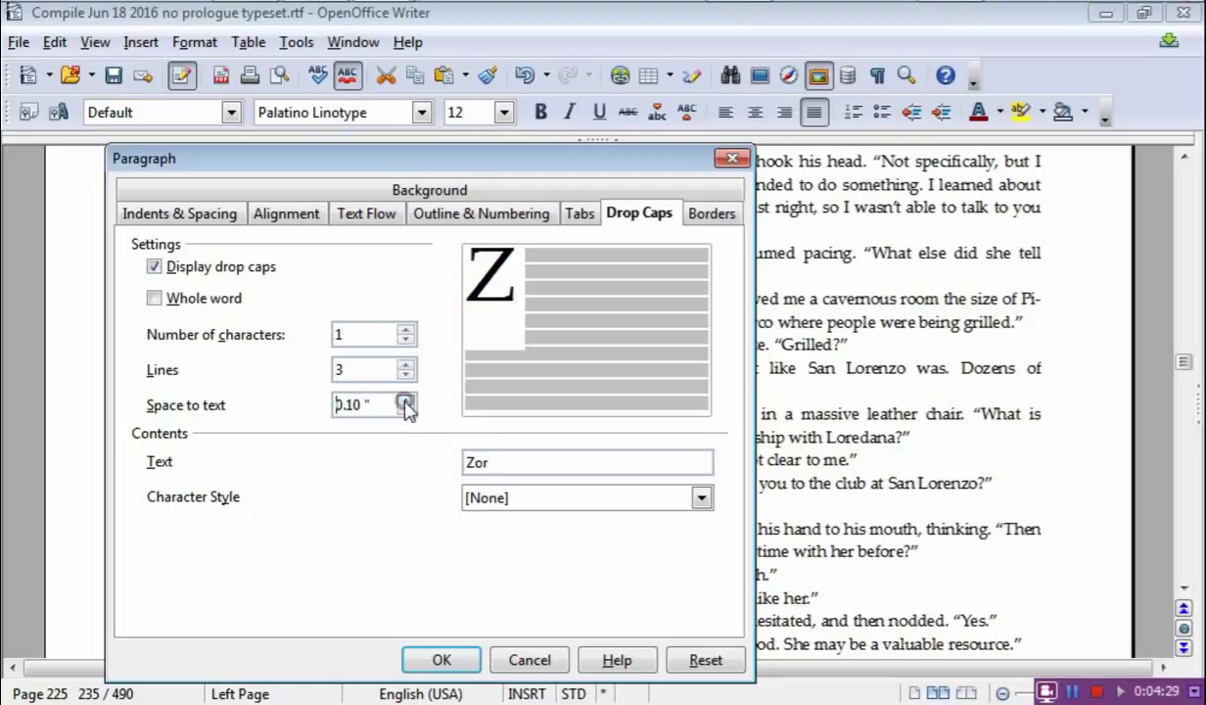
click(405, 398)
click(405, 399)
click(405, 410)
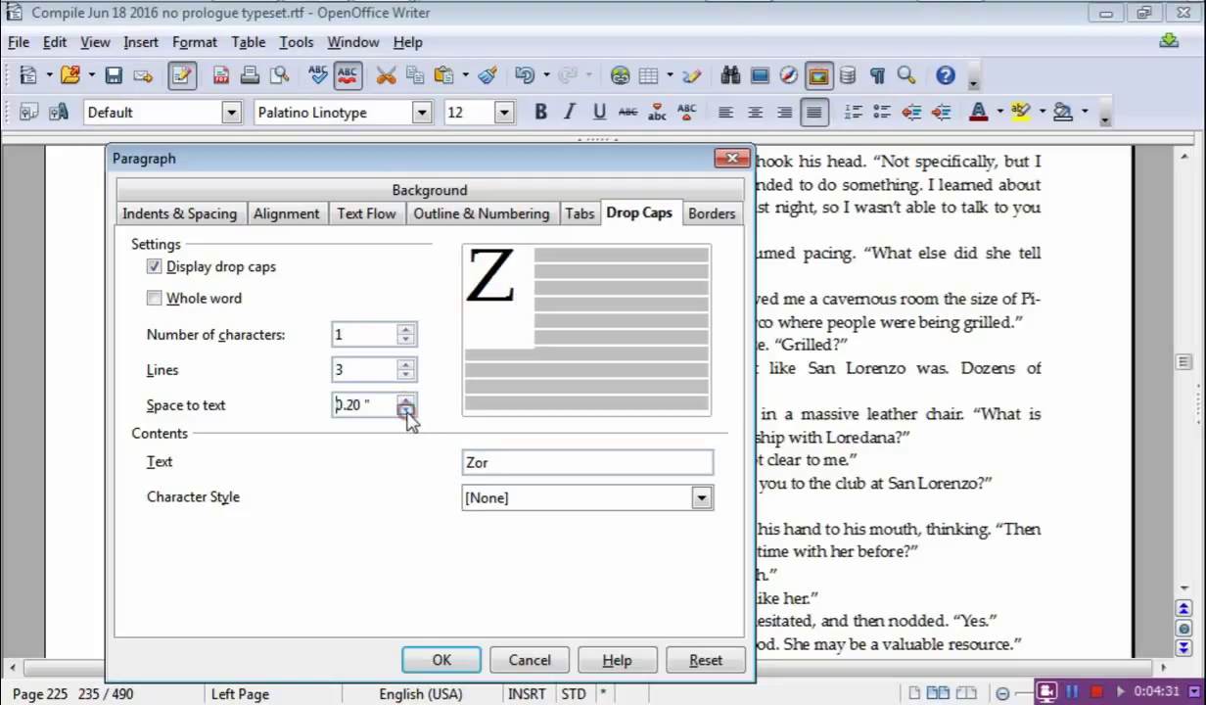
click(405, 410)
click(405, 410)
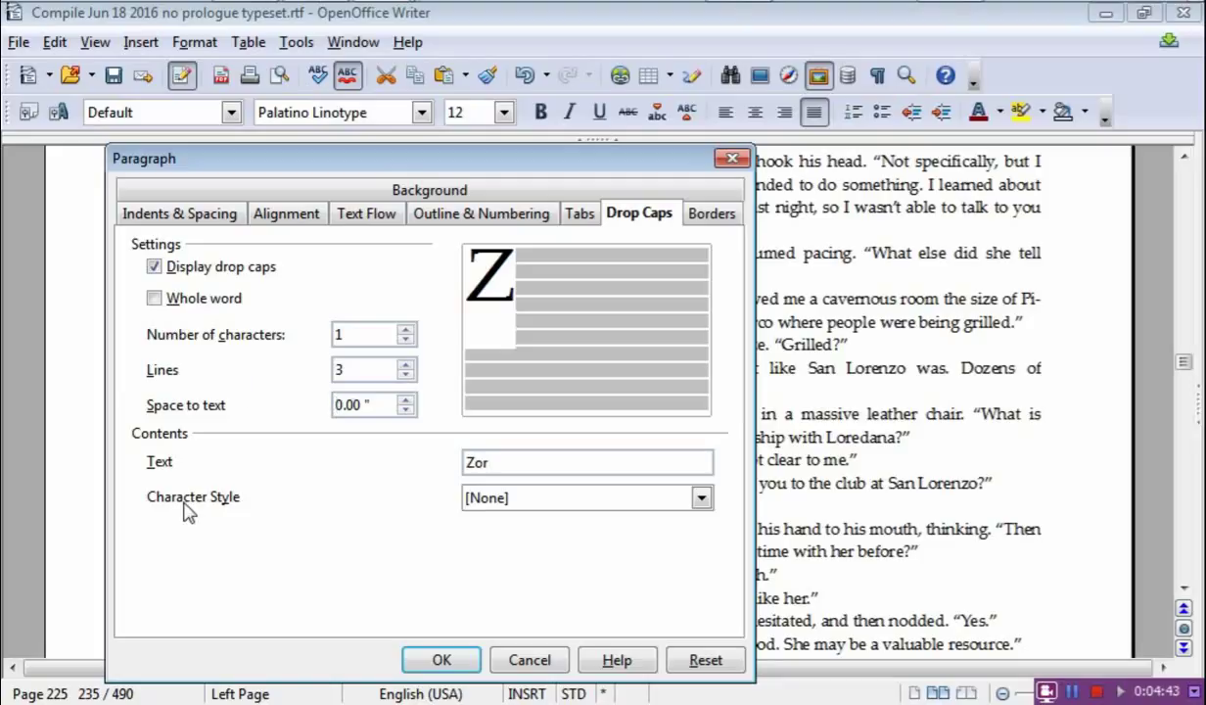
click(701, 498)
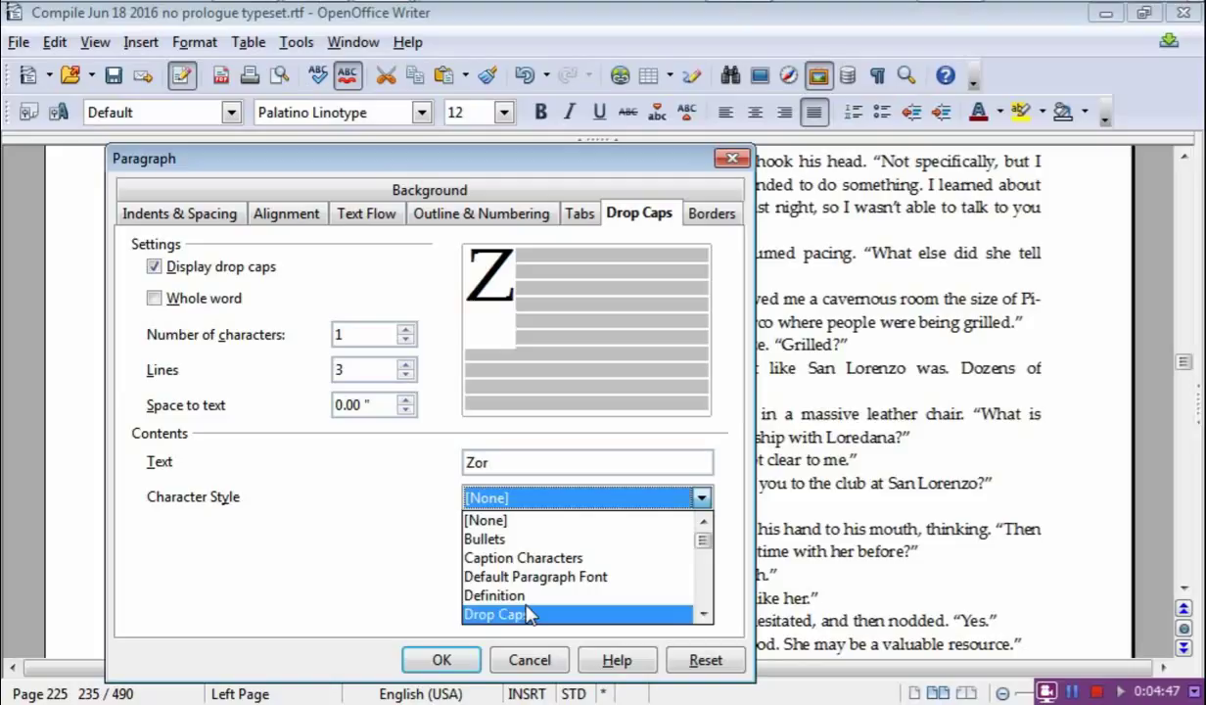
click(699, 498)
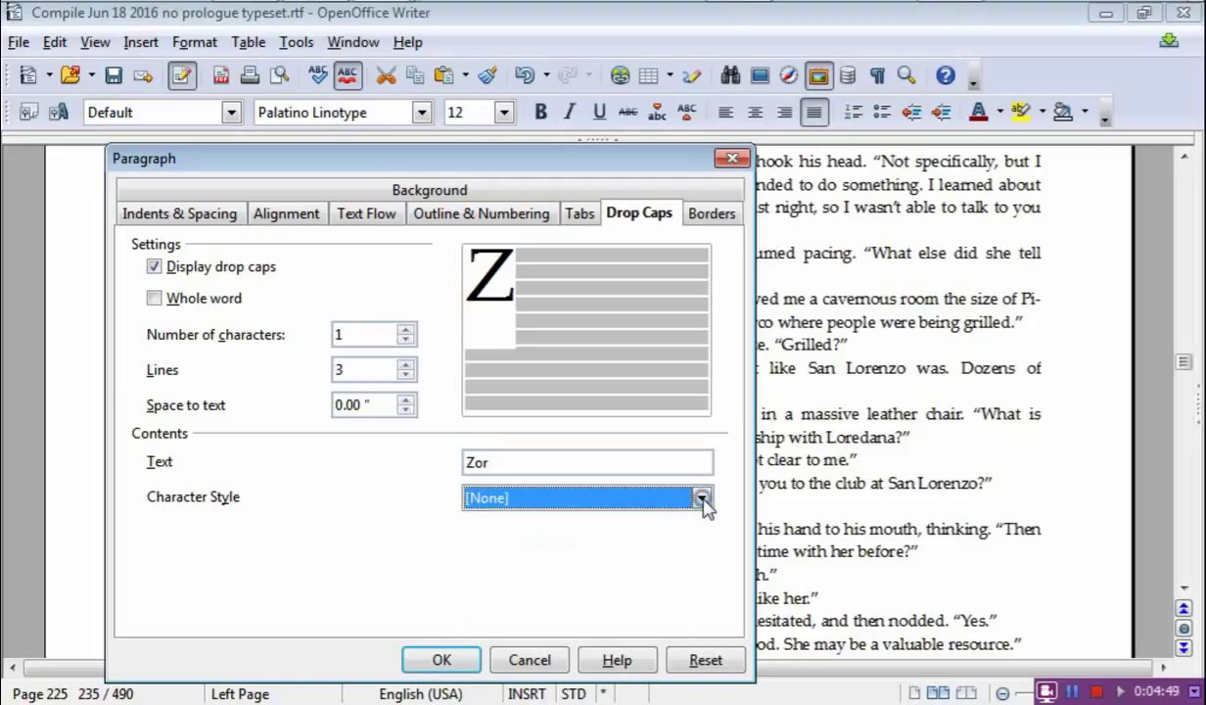
click(441, 658)
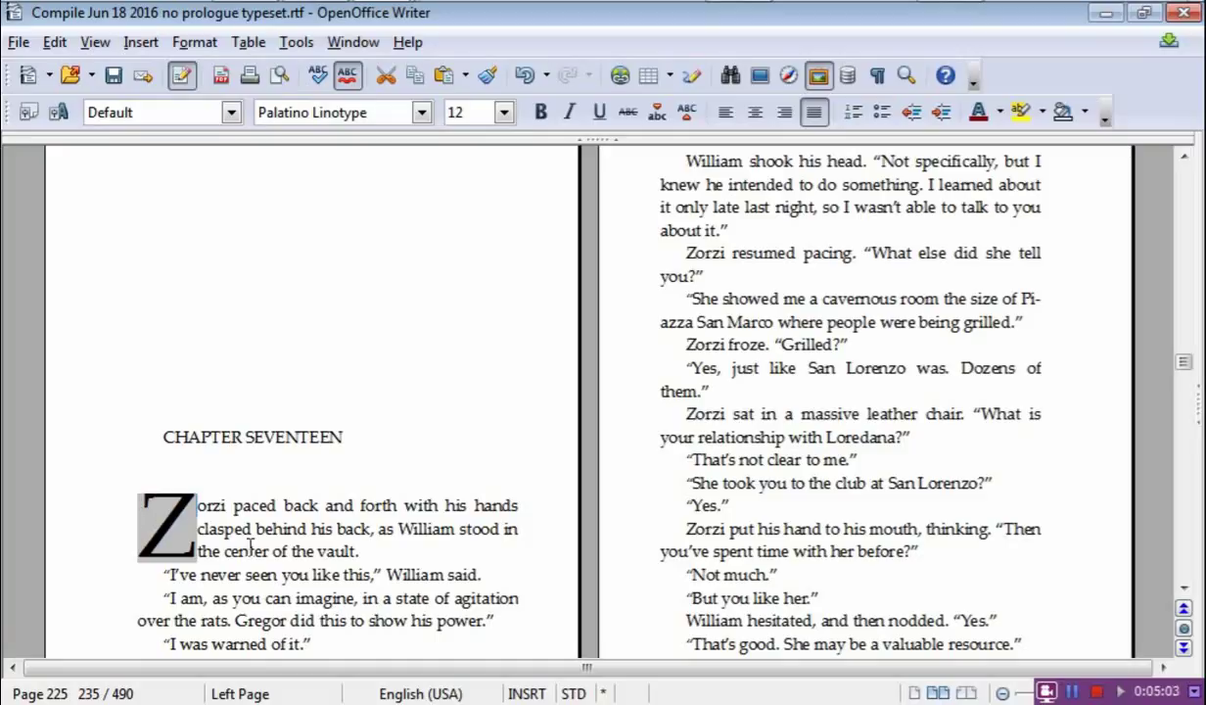
click(280, 77)
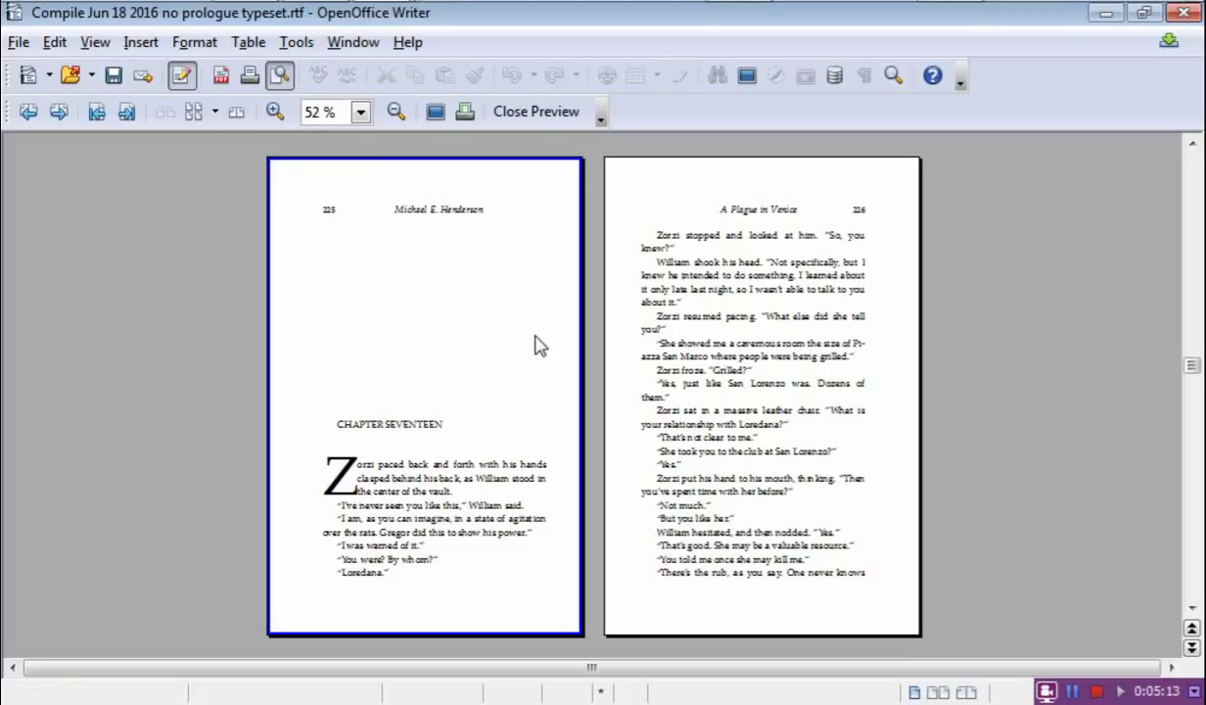
key(Escape)
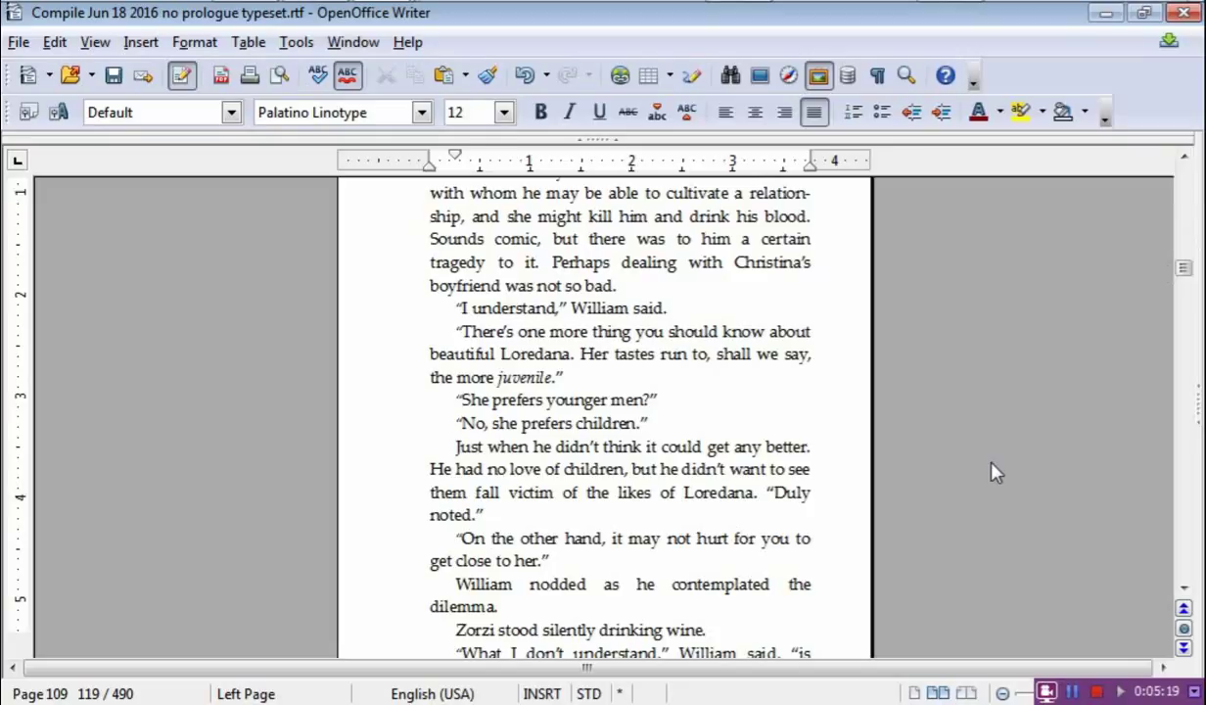
- Switch to the two-page book view and scroll to the spread around page 221
ctrl+scroll(994, 471, down, 1)
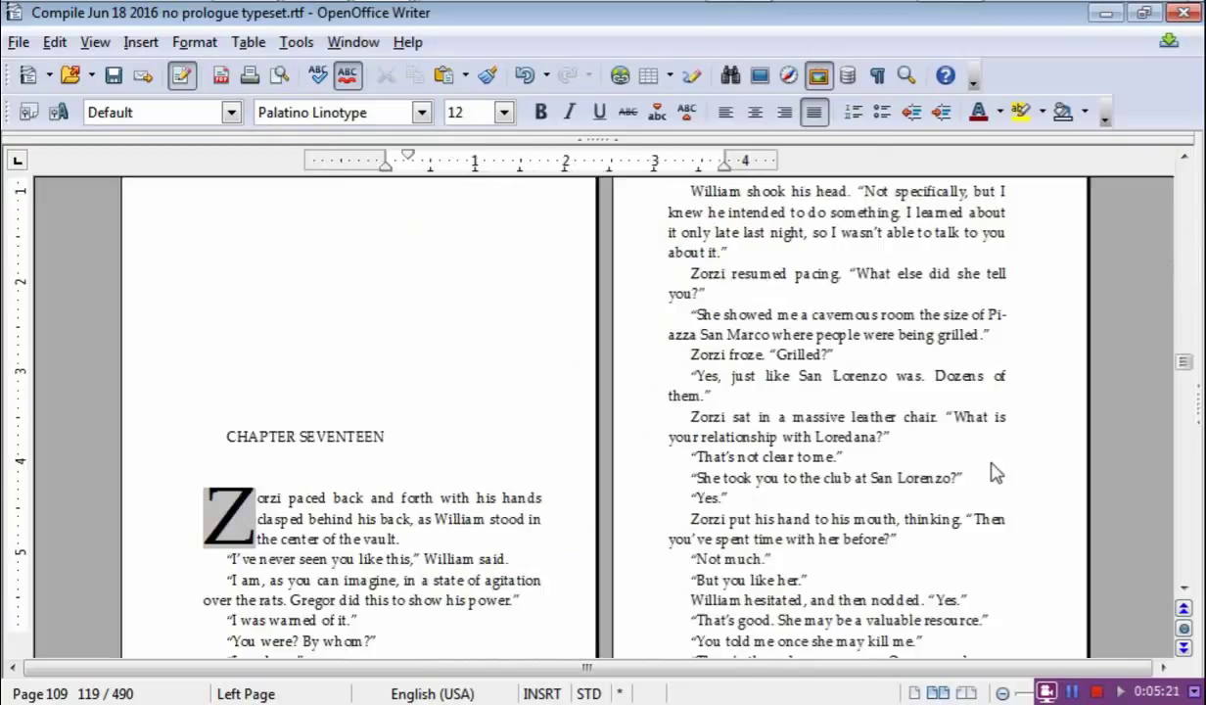
click(495, 457)
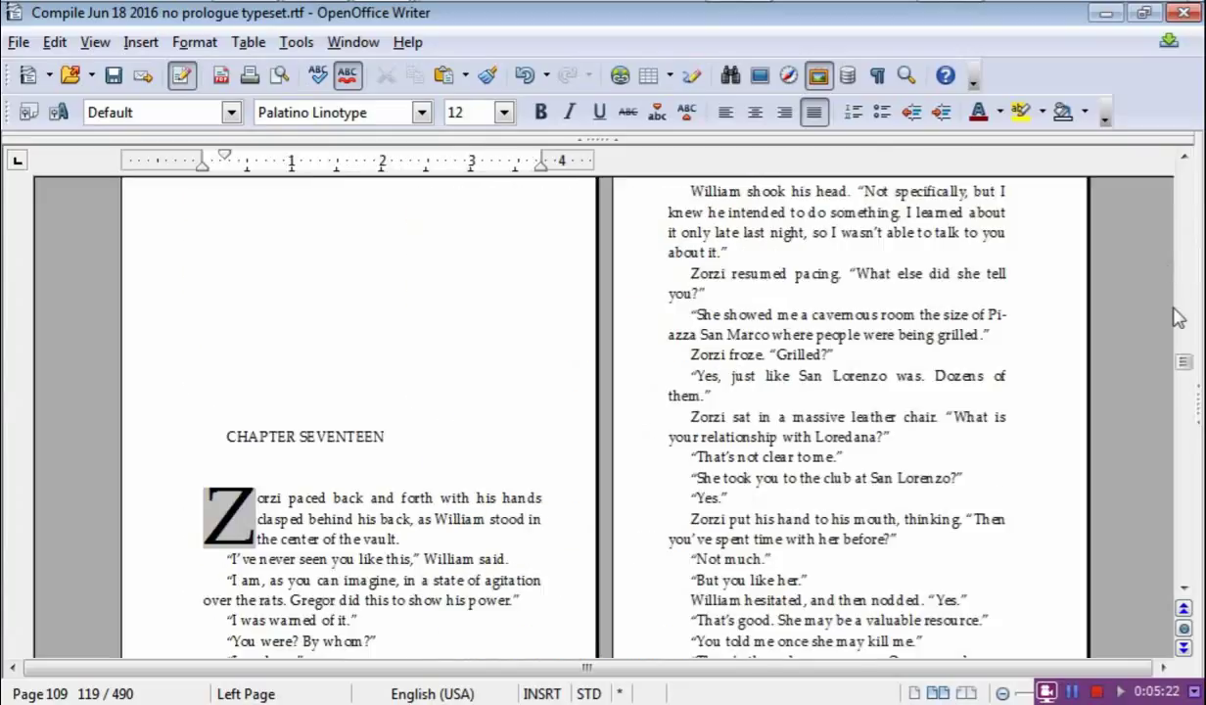
click(1186, 364)
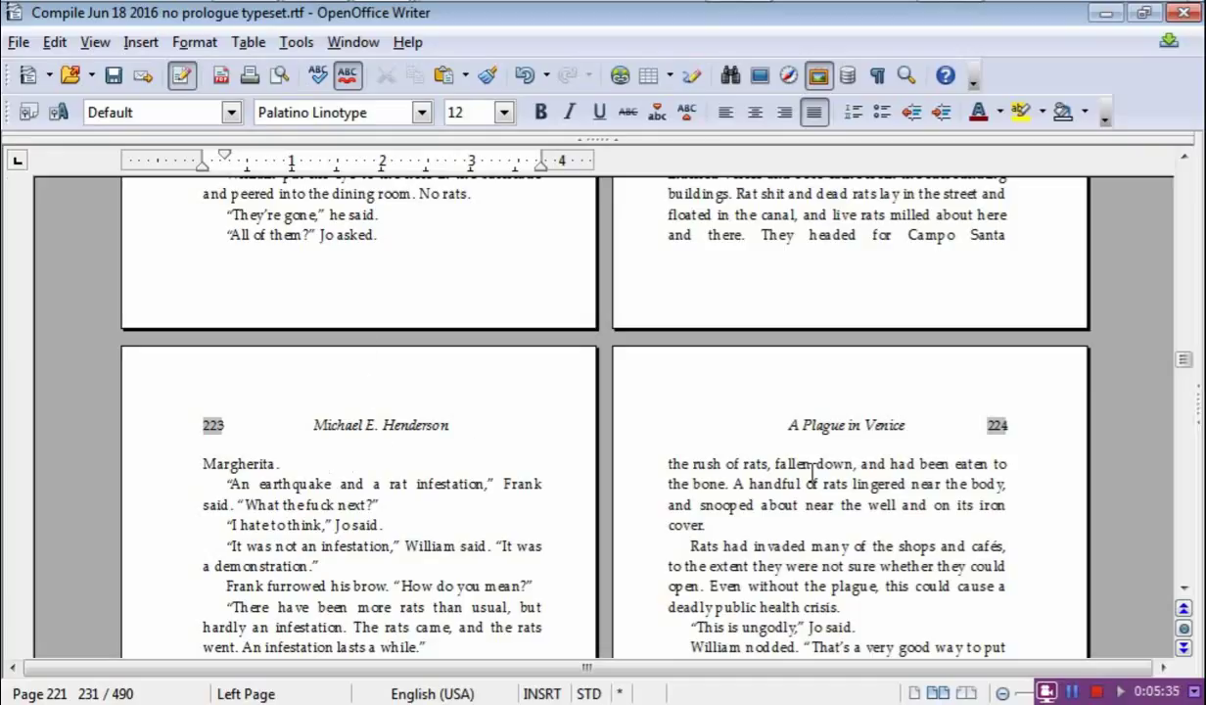
scroll(812, 469, down, 3)
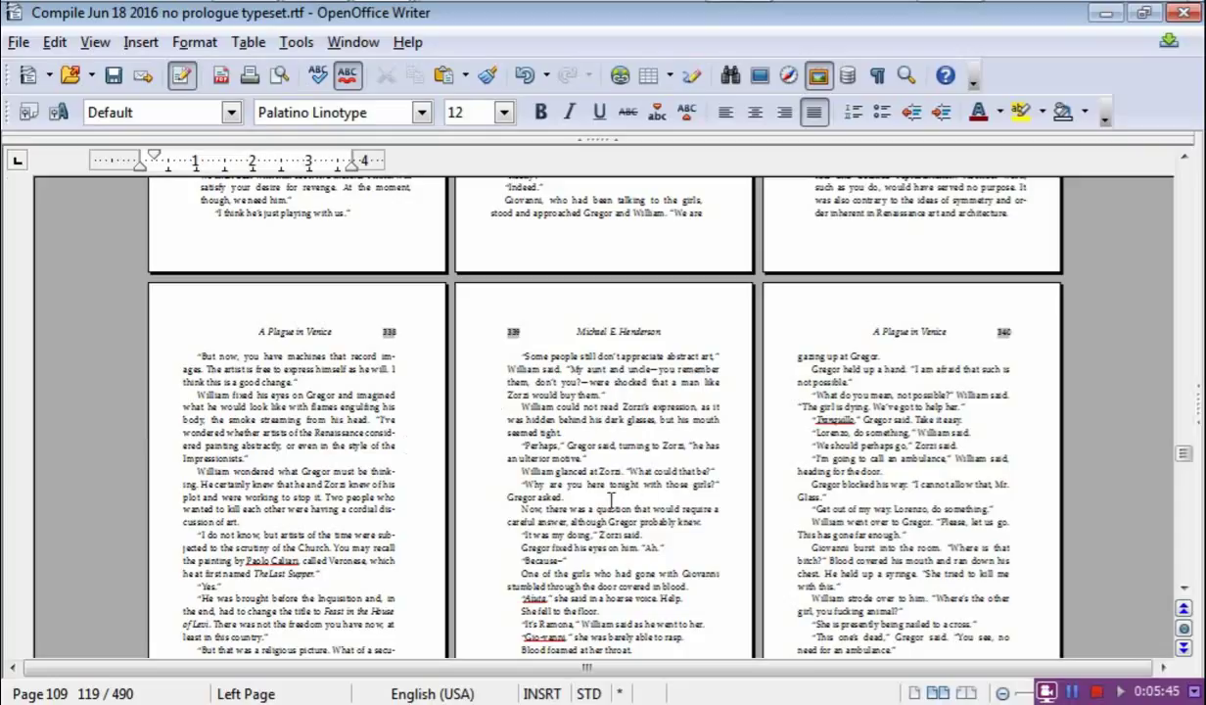
scroll(621, 501, up, 2)
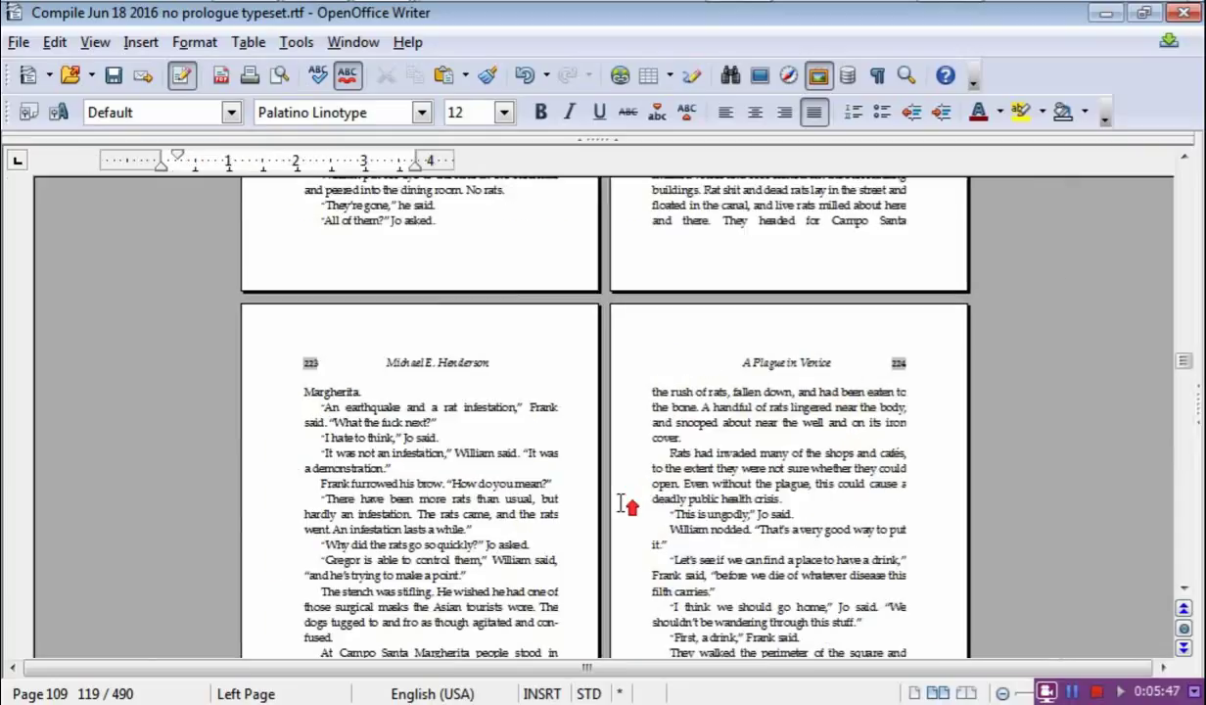
scroll(621, 504, up, 1)
scroll(618, 502, up, 1)
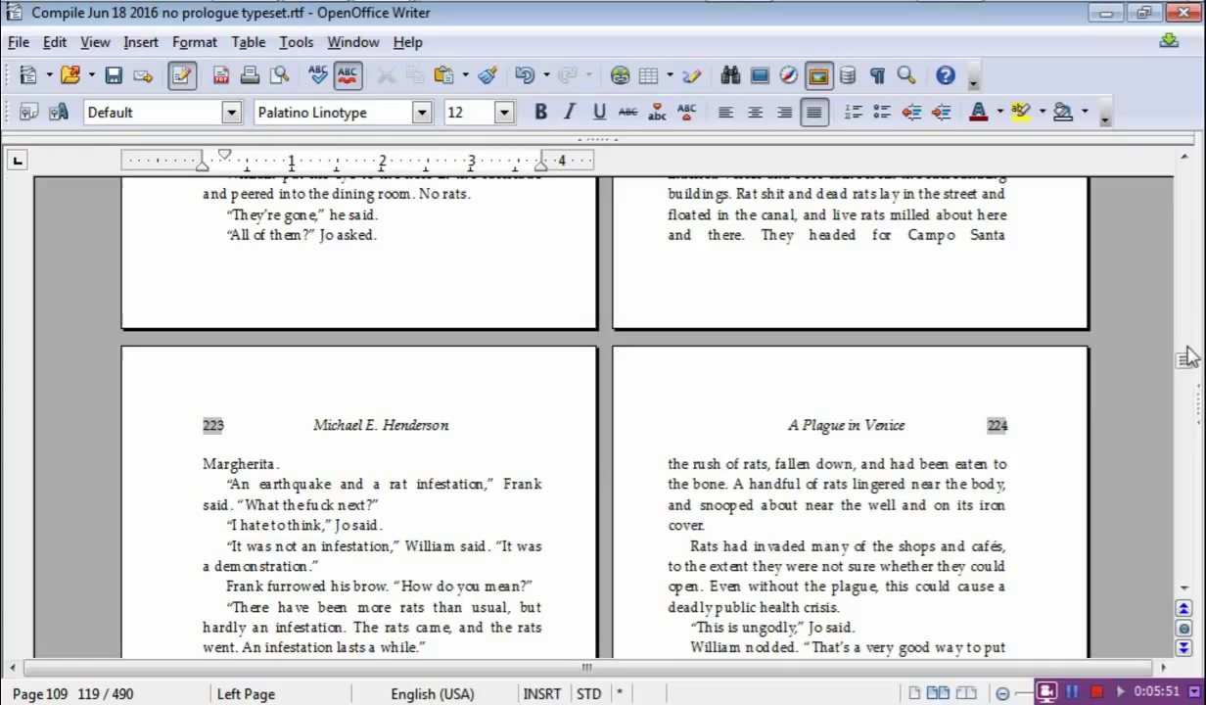
scroll(1187, 274, up, 5)
scroll(1187, 361, up, 1)
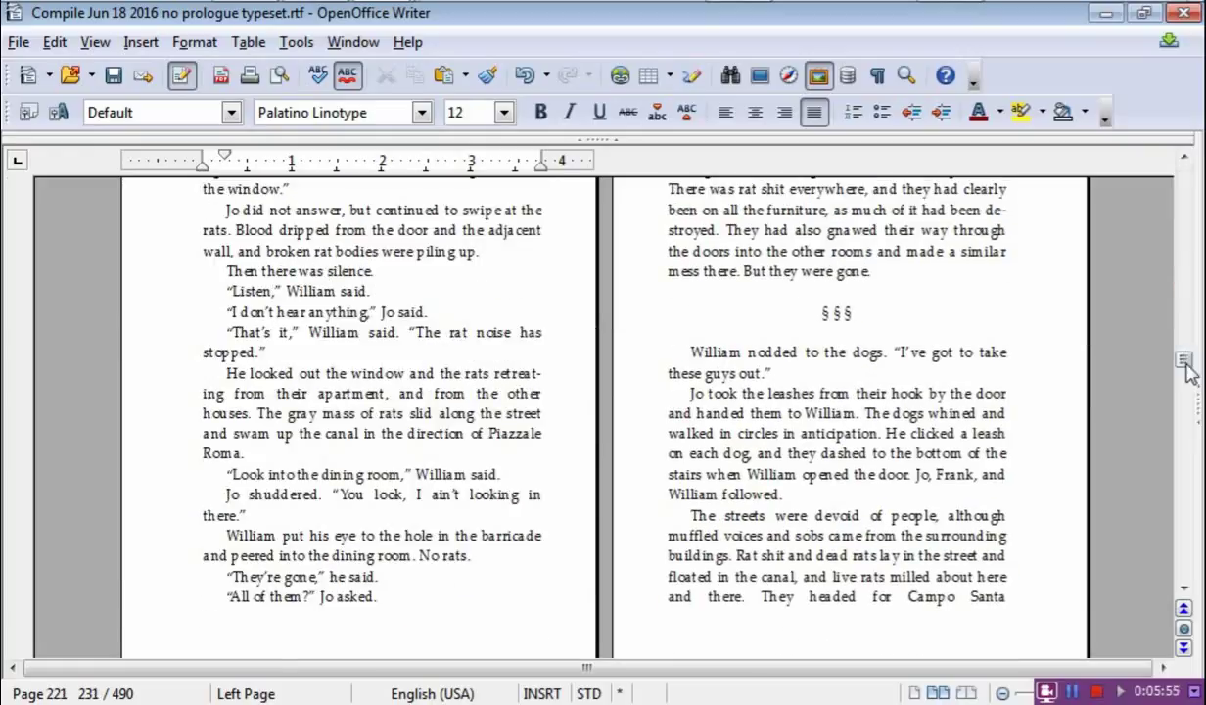
- Scroll back to Chapter Ten's opening on page 121, beginning 'The butler opened the door'
drag(1187, 370, 1186, 323)
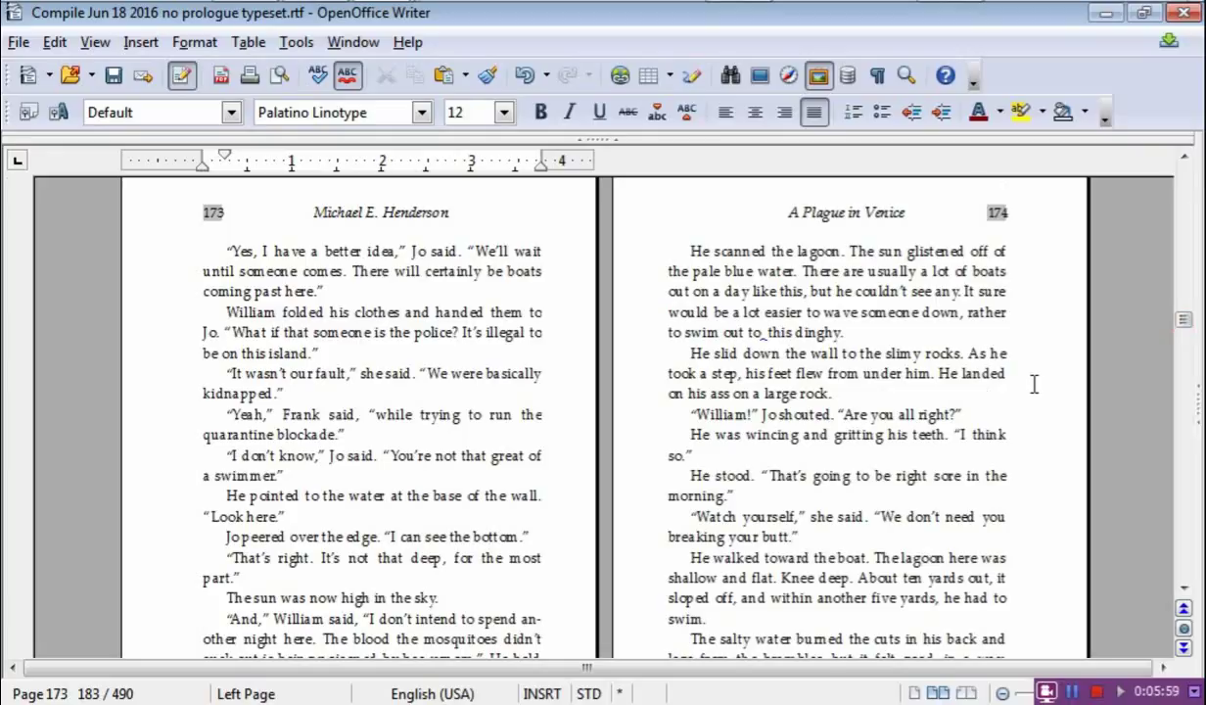
key(Right)
drag(1185, 321, 1185, 262)
scroll(916, 430, down, 10)
scroll(917, 443, down, 15)
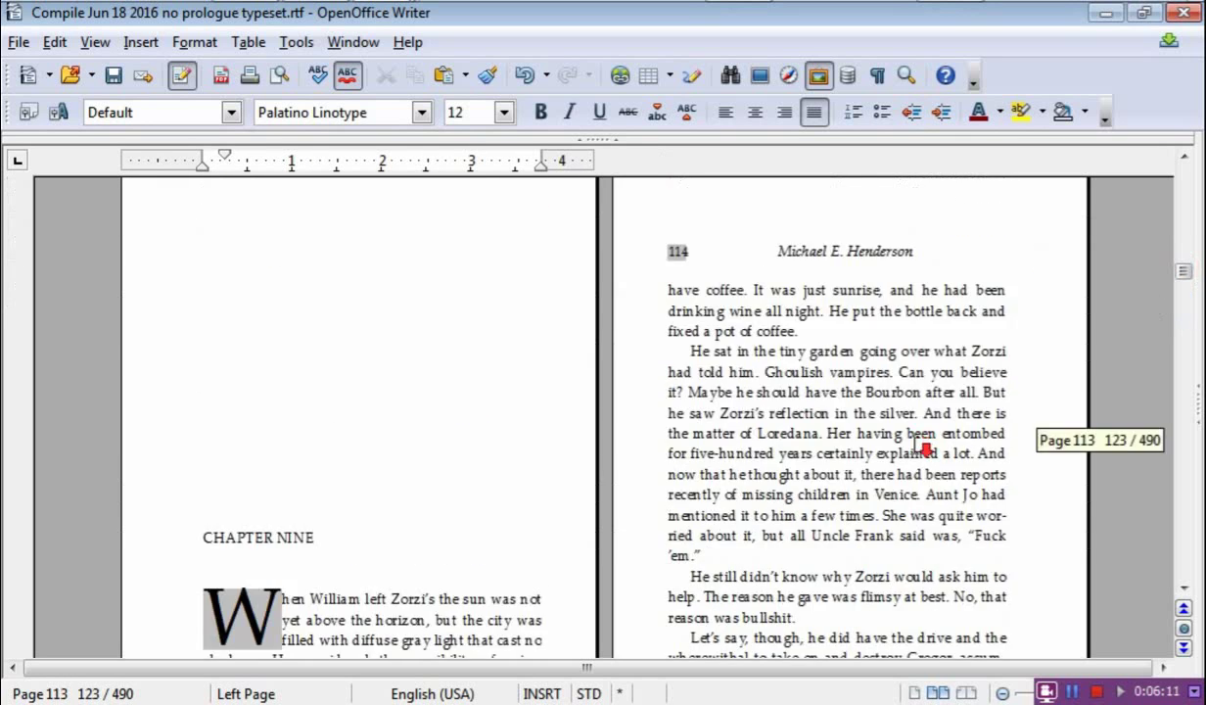
scroll(933, 499, down, 20)
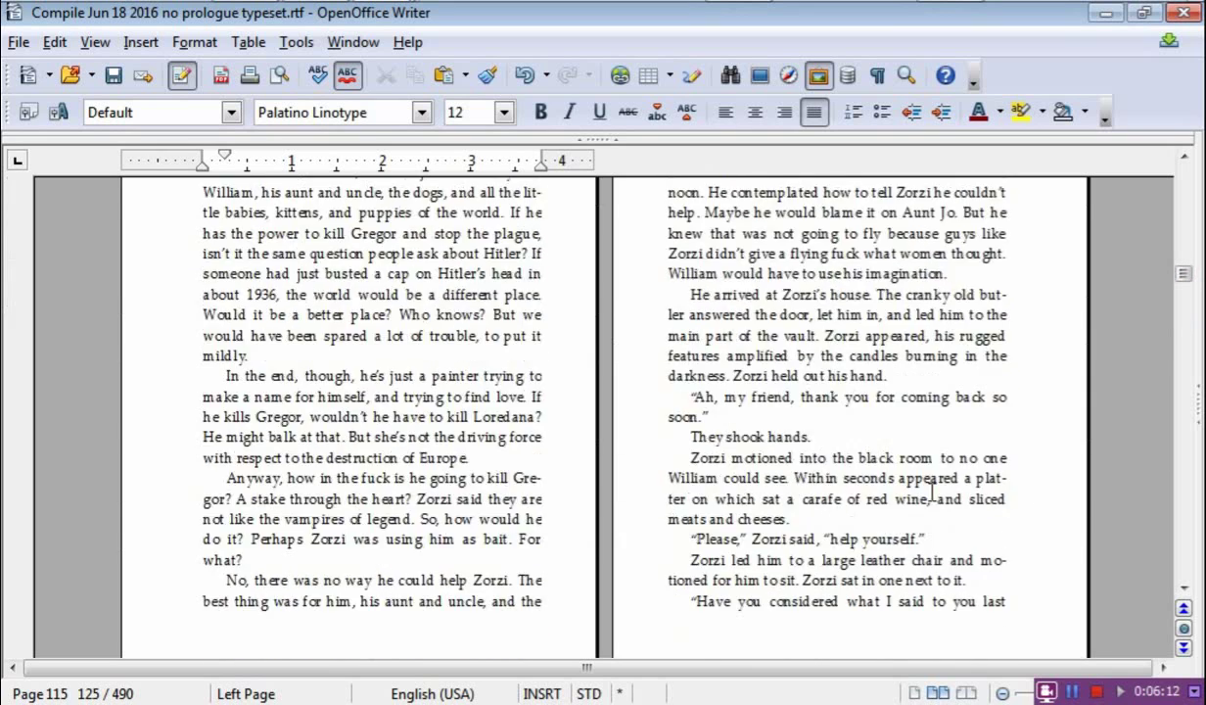
scroll(933, 508, down, 20)
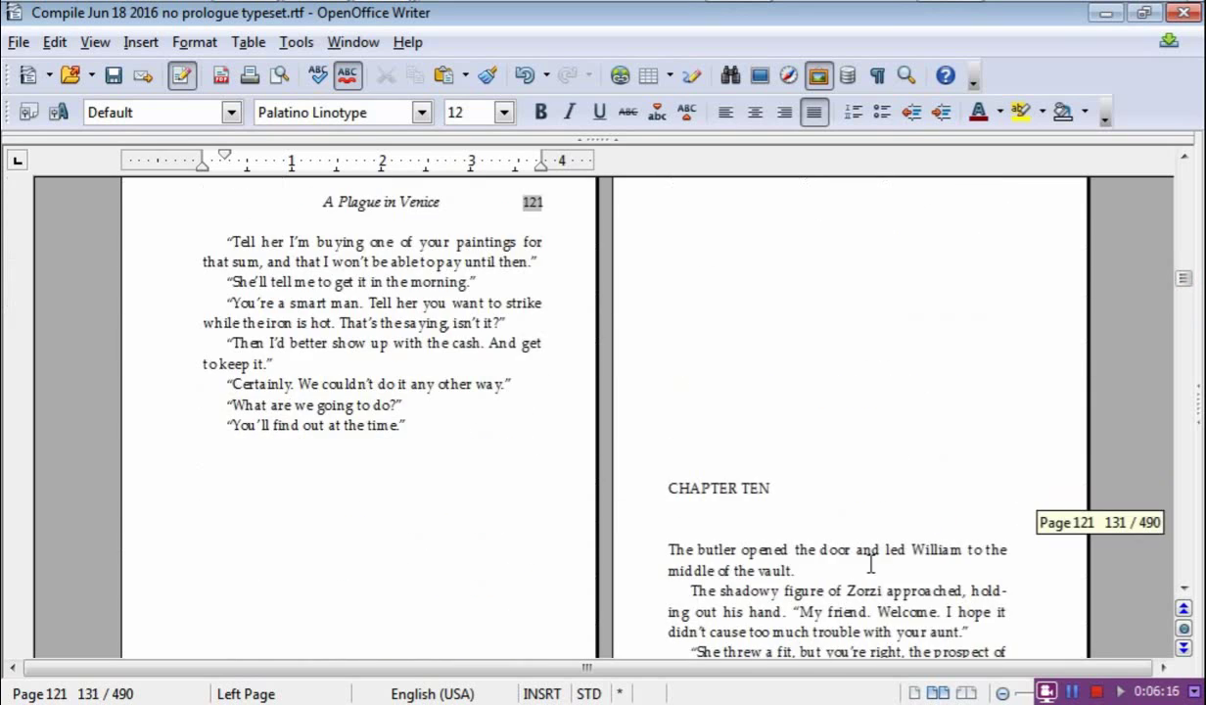
scroll(839, 577, down, 1)
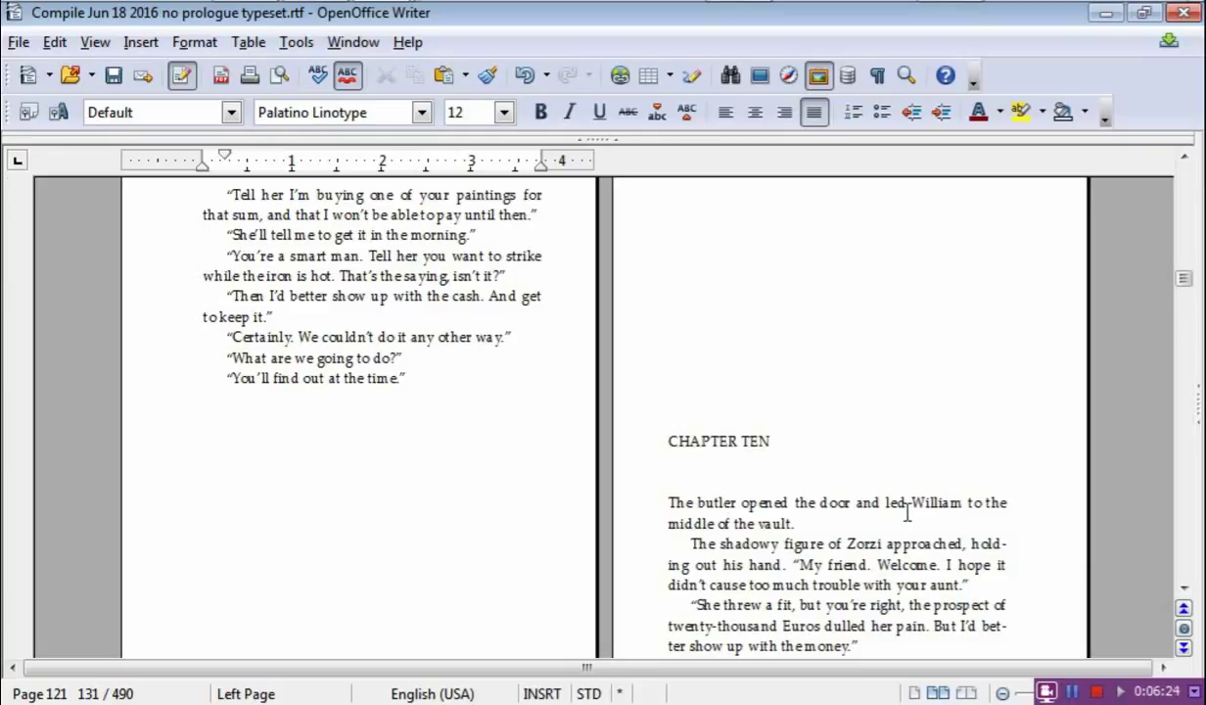
scroll(808, 524, down, 1)
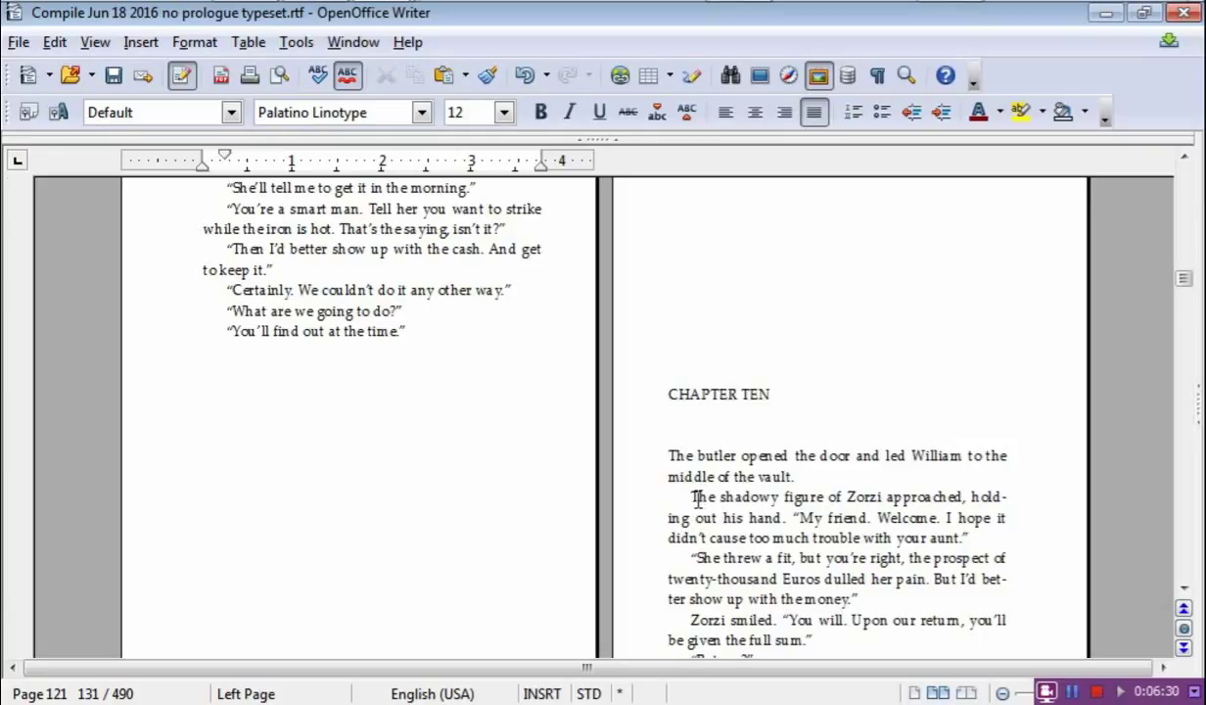
- Give Chapter Ten's 'The butler opened the door' paragraph a drop cap T
click(670, 456)
key(shift+Right)
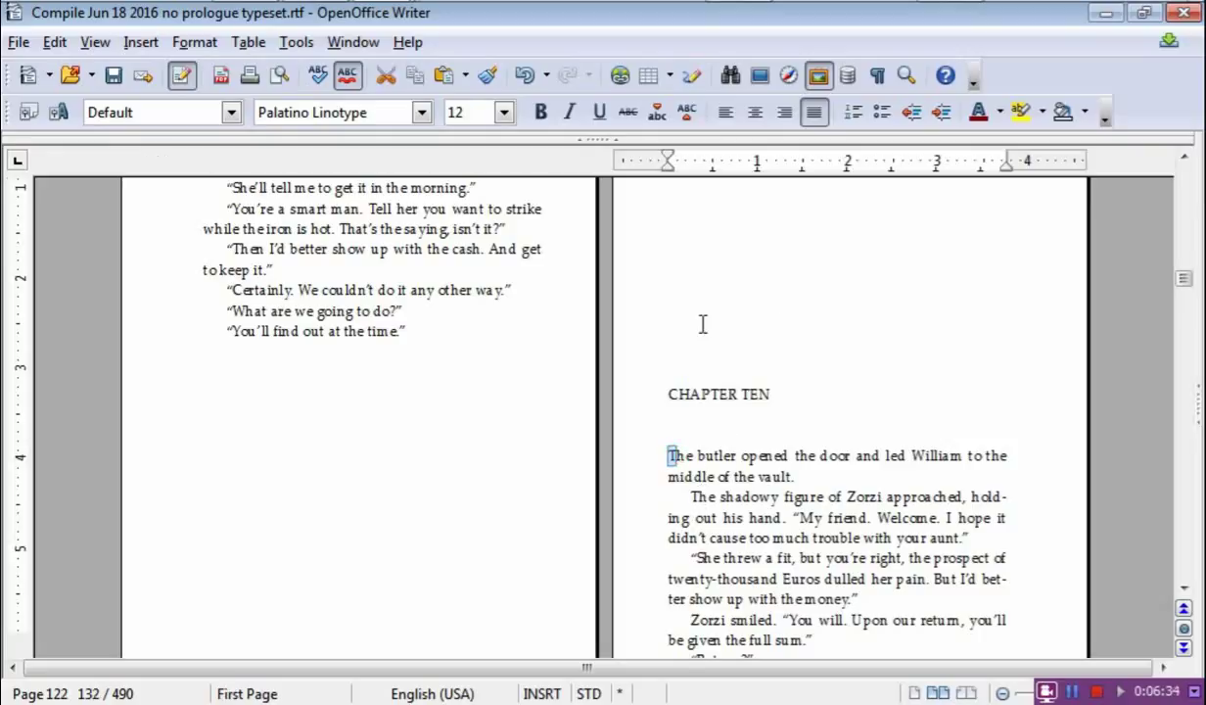
click(205, 47)
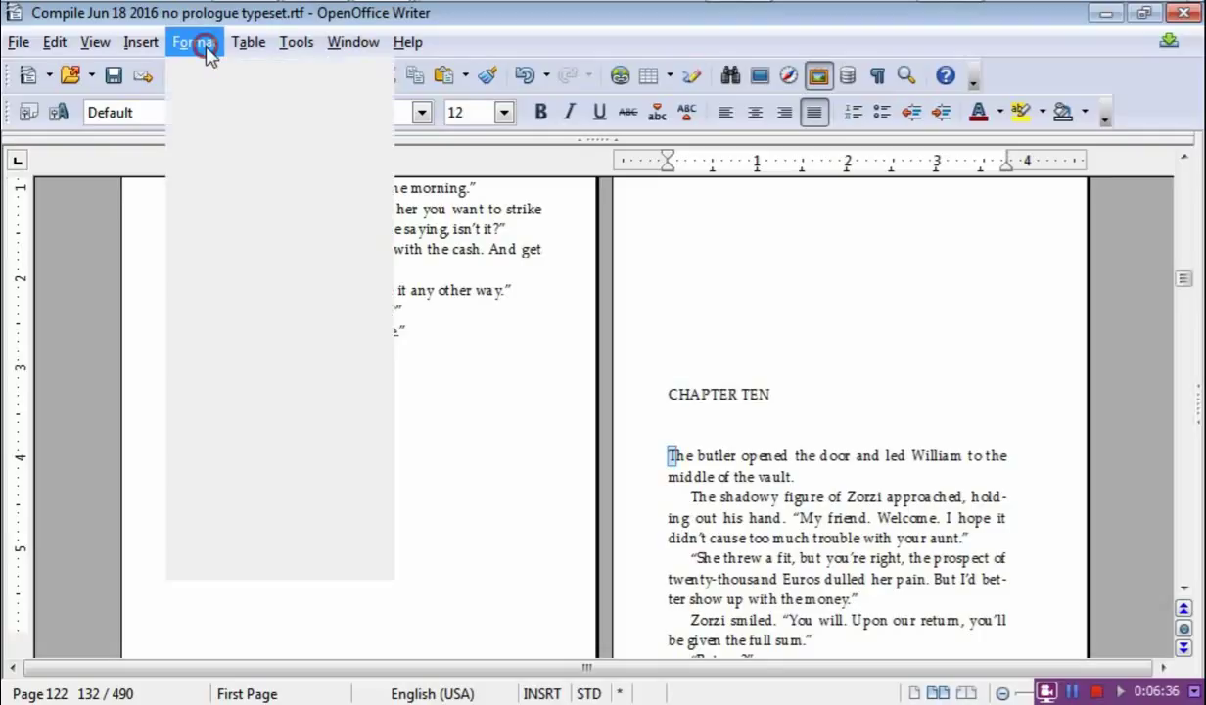
click(235, 134)
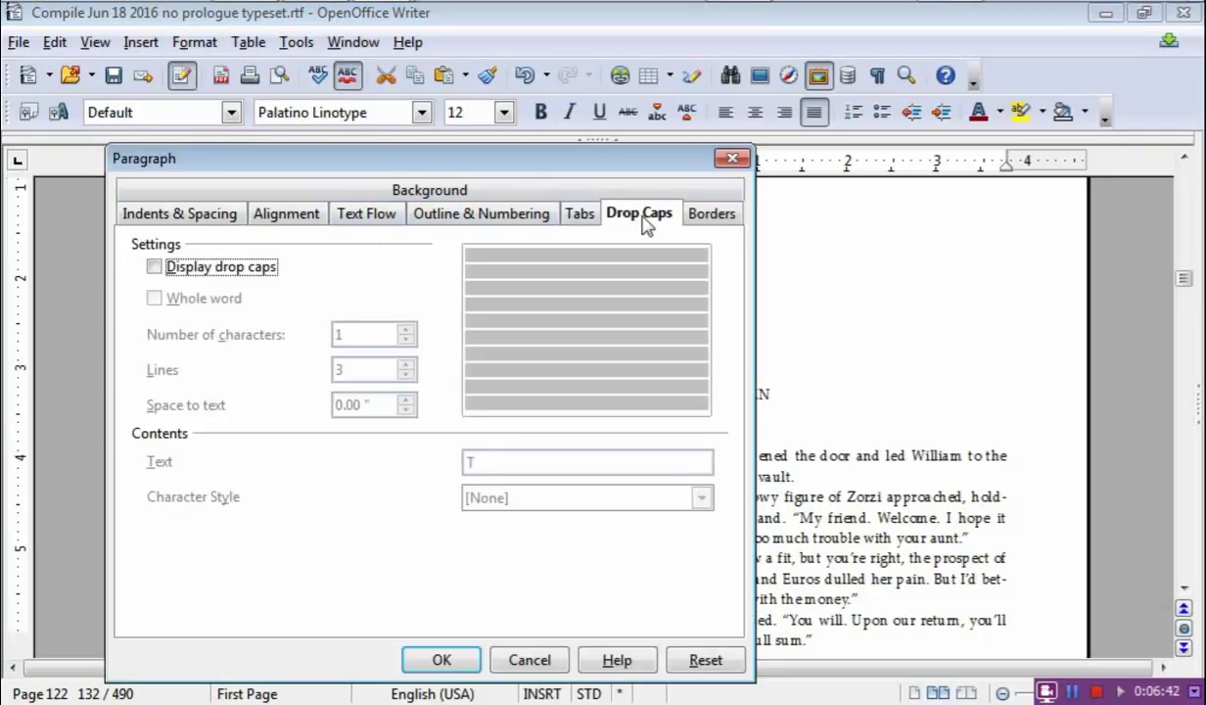
click(155, 266)
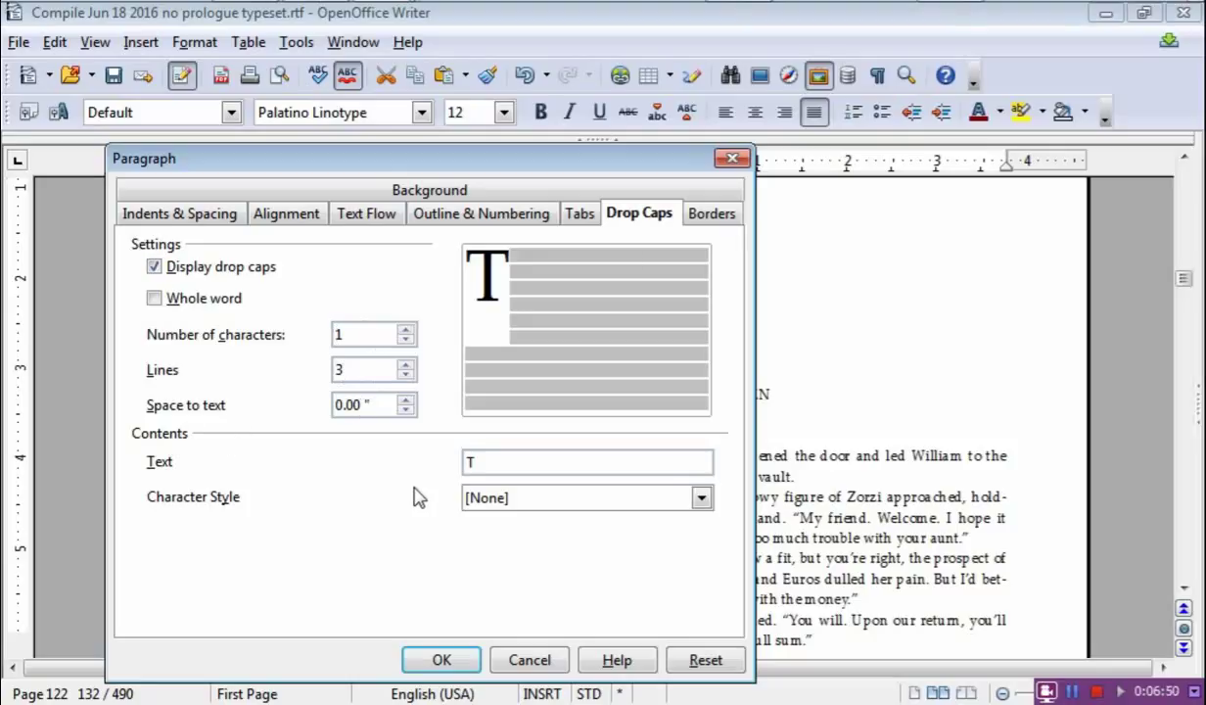
click(442, 661)
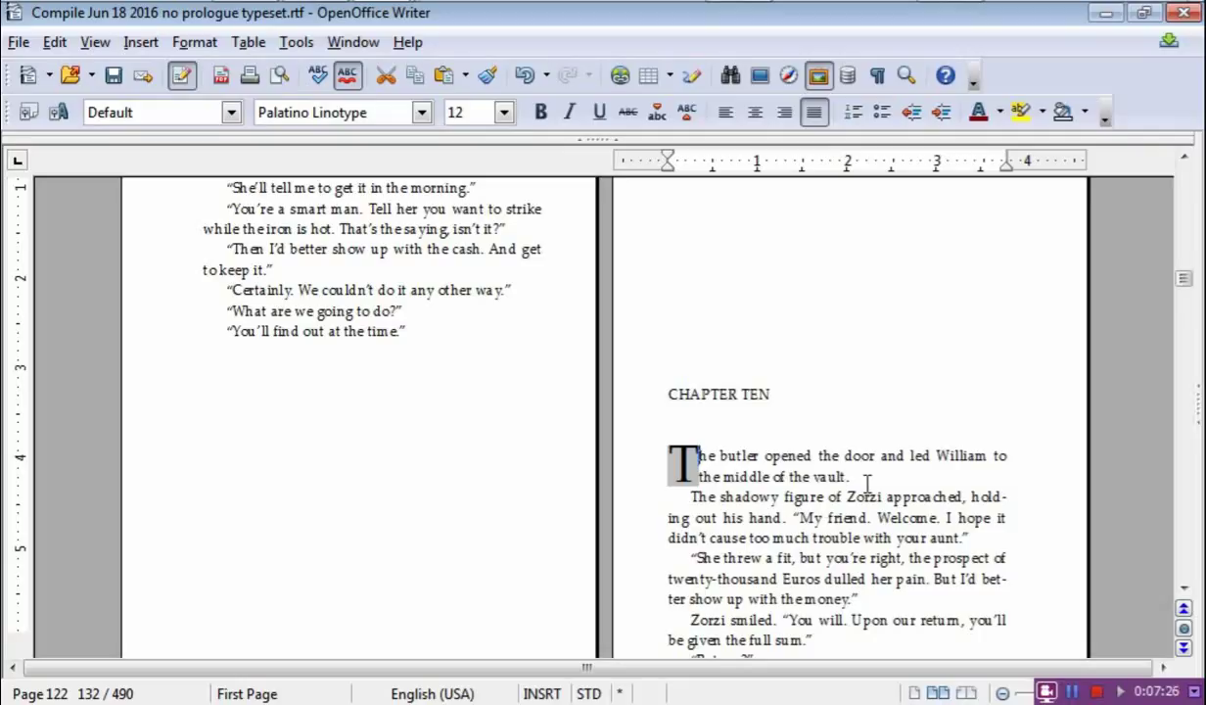
- Join 'The shadowy figure of Zorzi' paragraph onto the opening paragraph after 'the vault.'
click(854, 477)
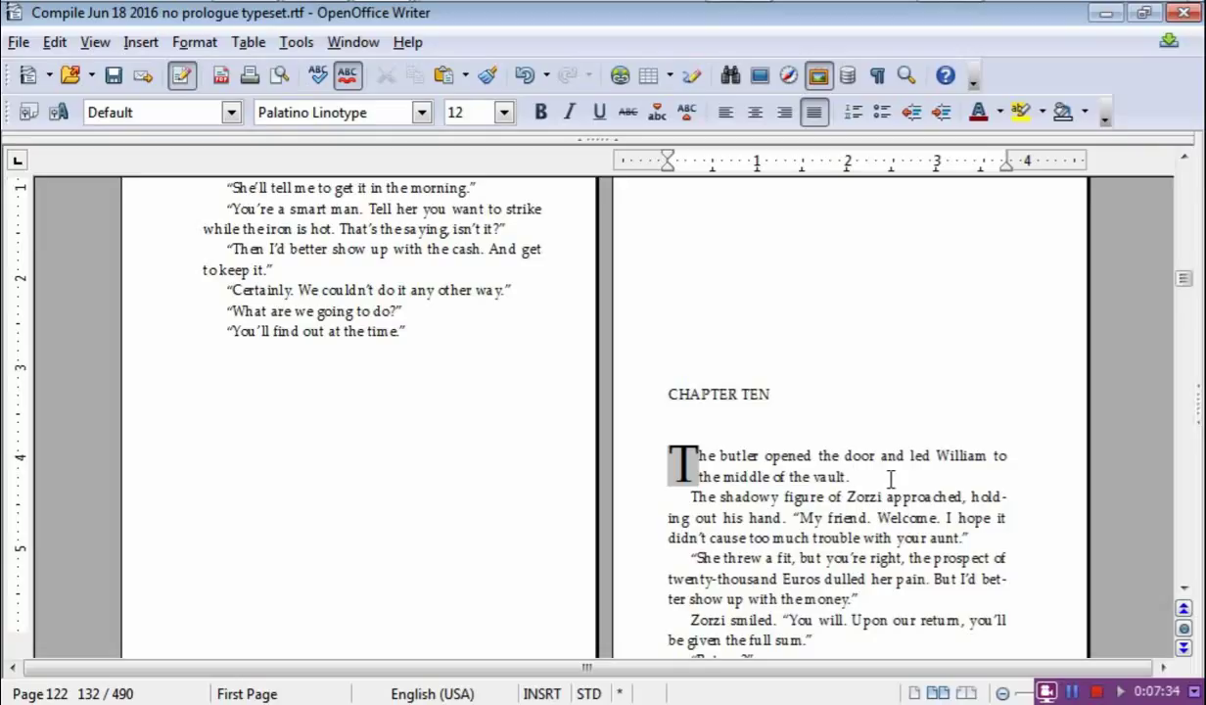
key(Delete)
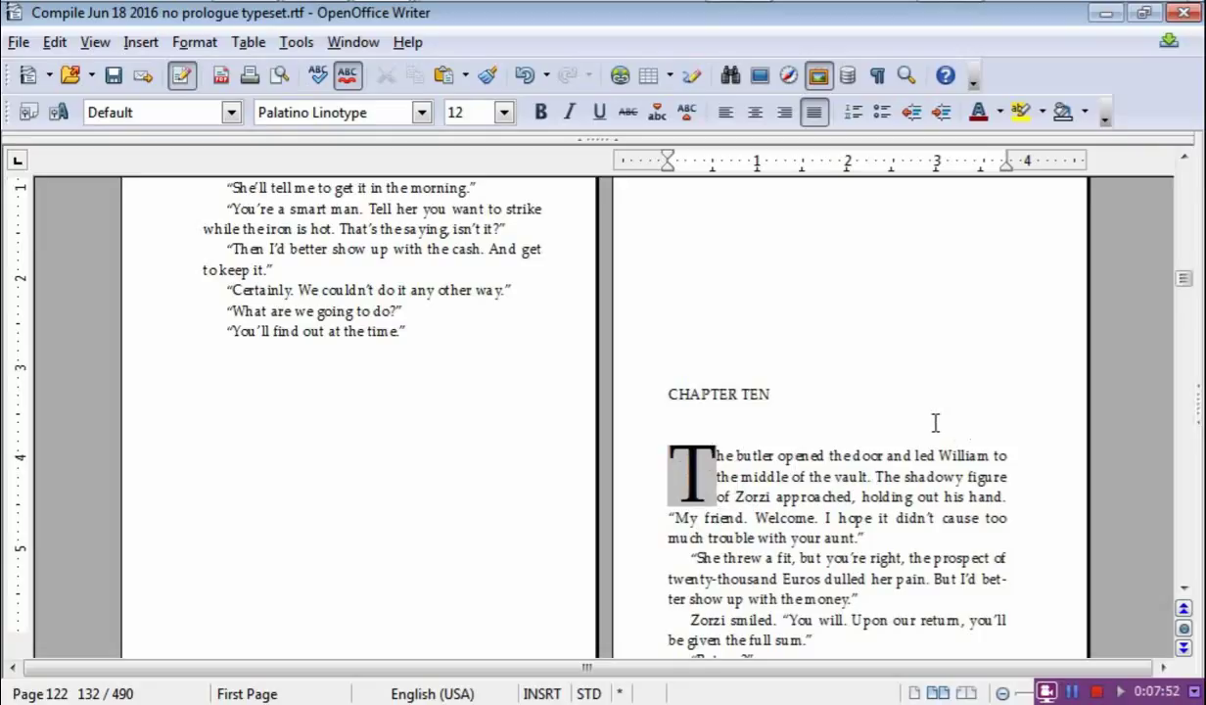
- Scroll the manuscript back to the spread around book pages 65–66
scroll(935, 423, down, 15)
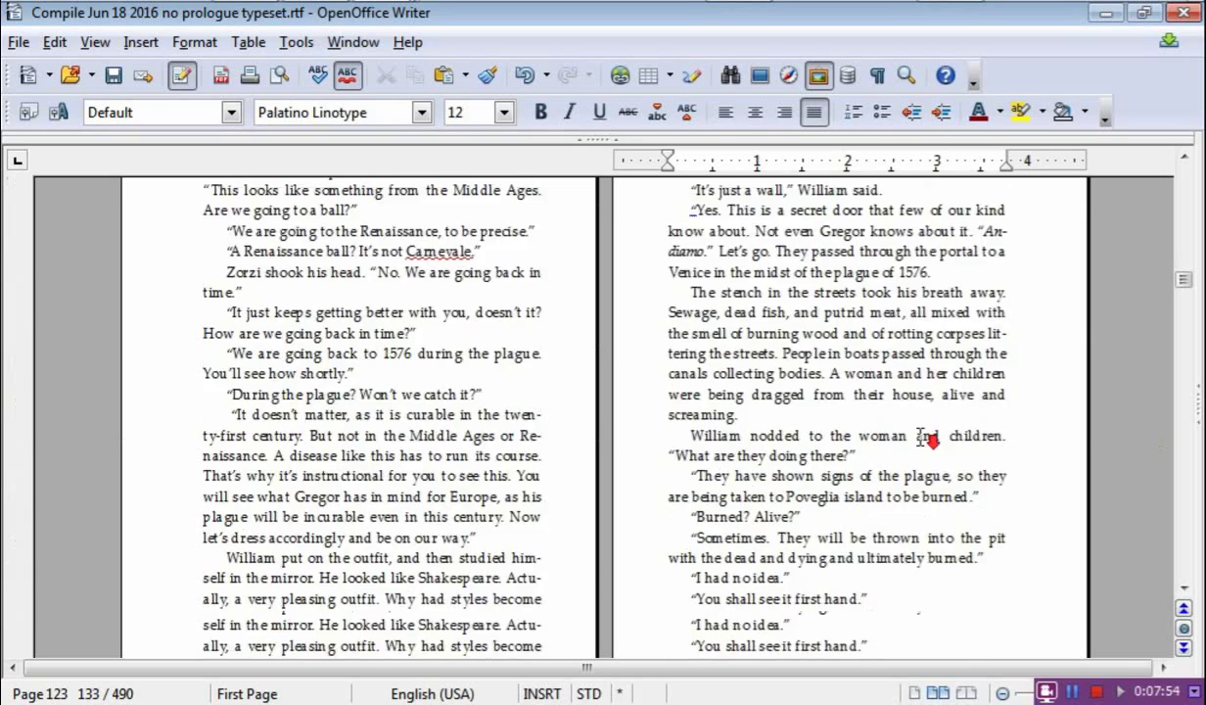
scroll(927, 437, down, 20)
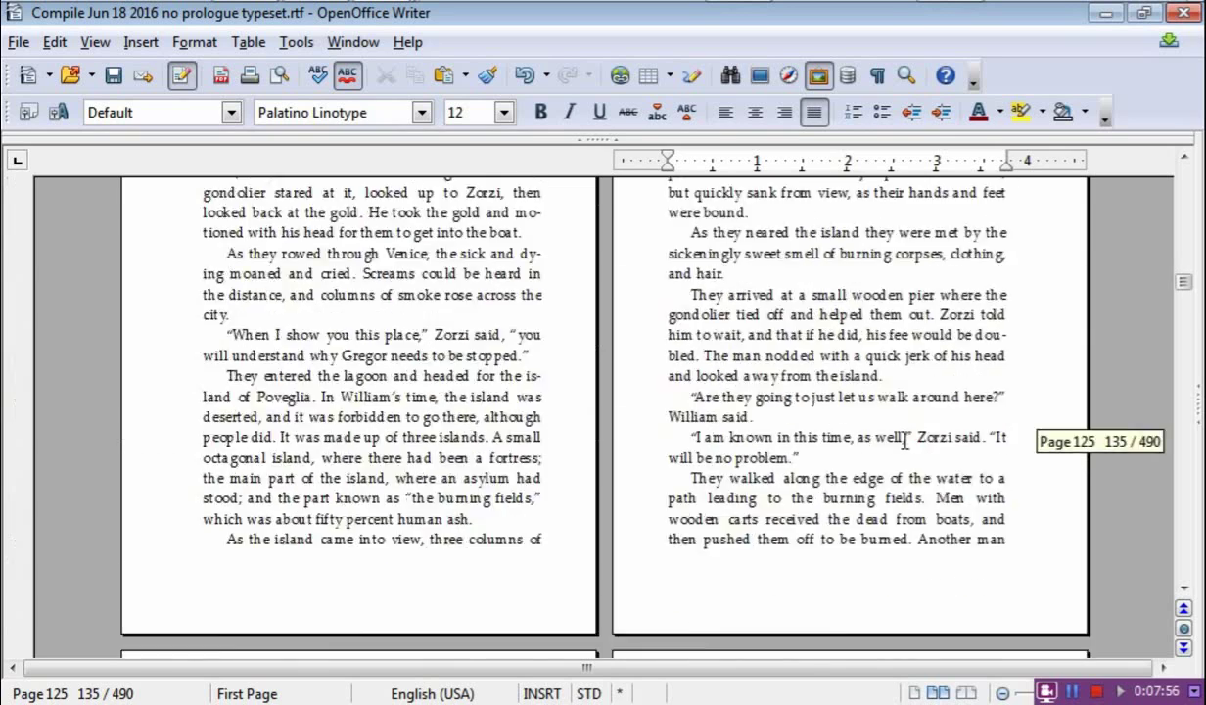
scroll(905, 443, down, 20)
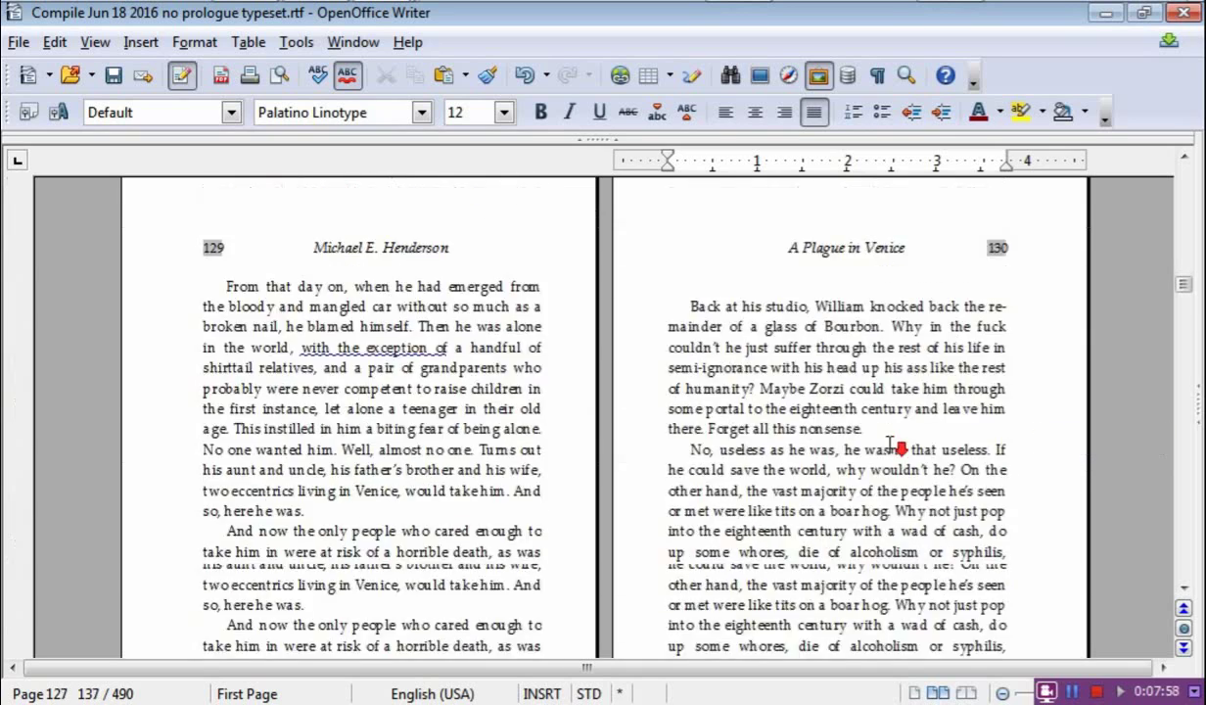
scroll(891, 446, down, 5)
drag(1184, 283, 1184, 238)
scroll(817, 324, up, 8)
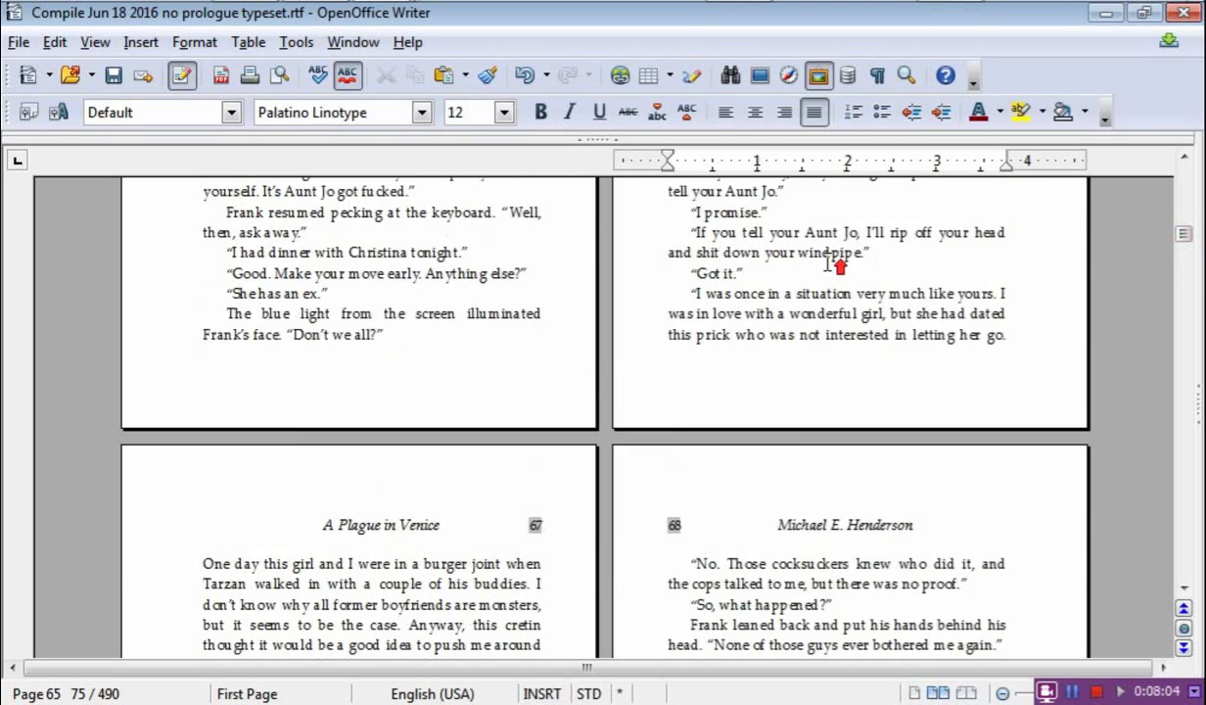
- Use Find & Replace to search 'listen up', wrapping from the start, to reach Chapter Five
key(ctrl+h)
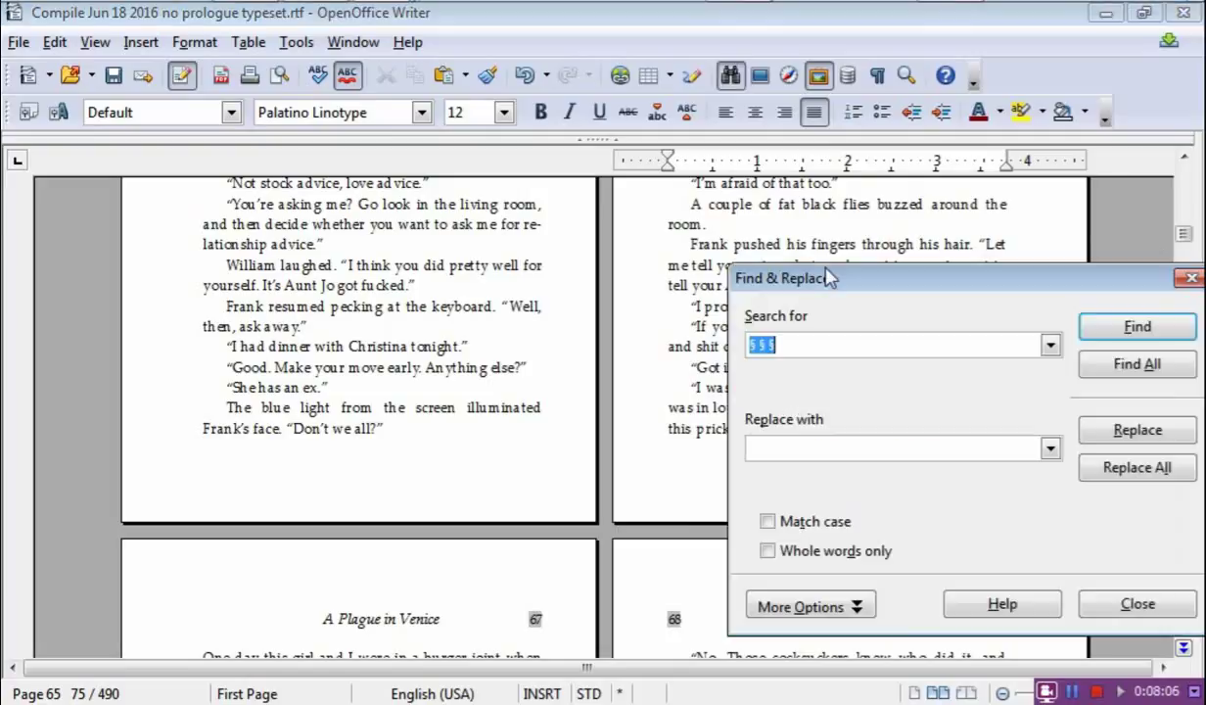
text(listen up)
click(1138, 329)
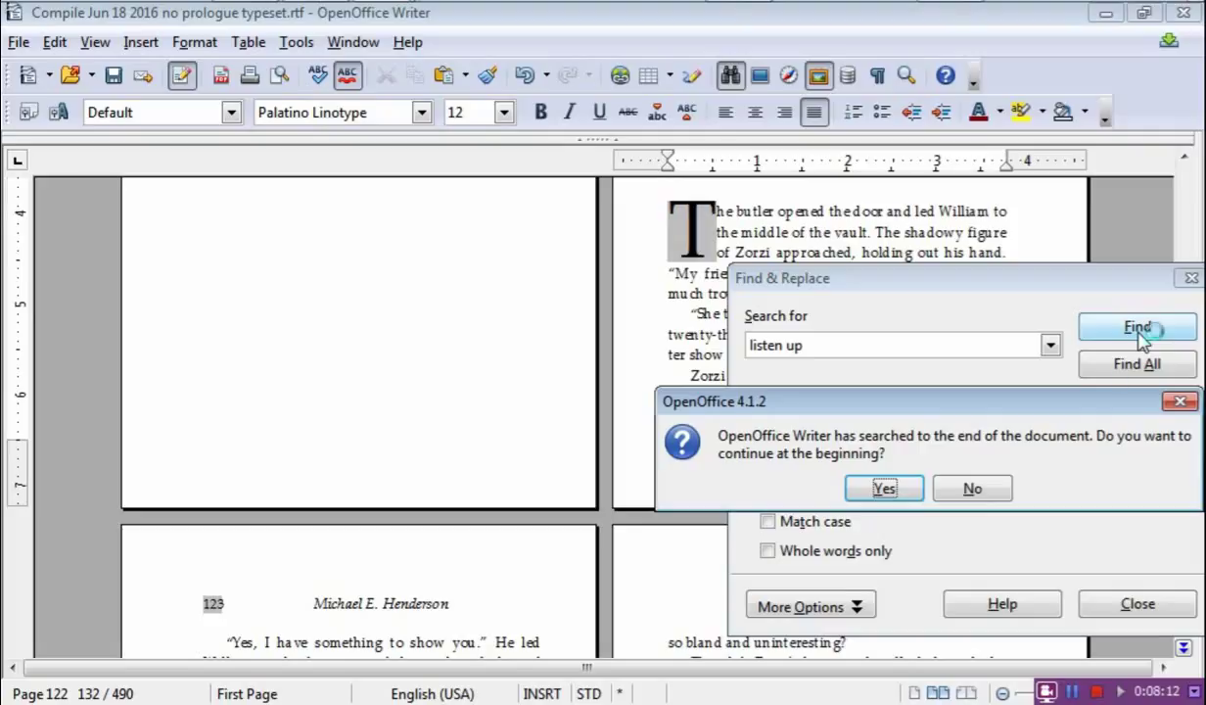
click(878, 487)
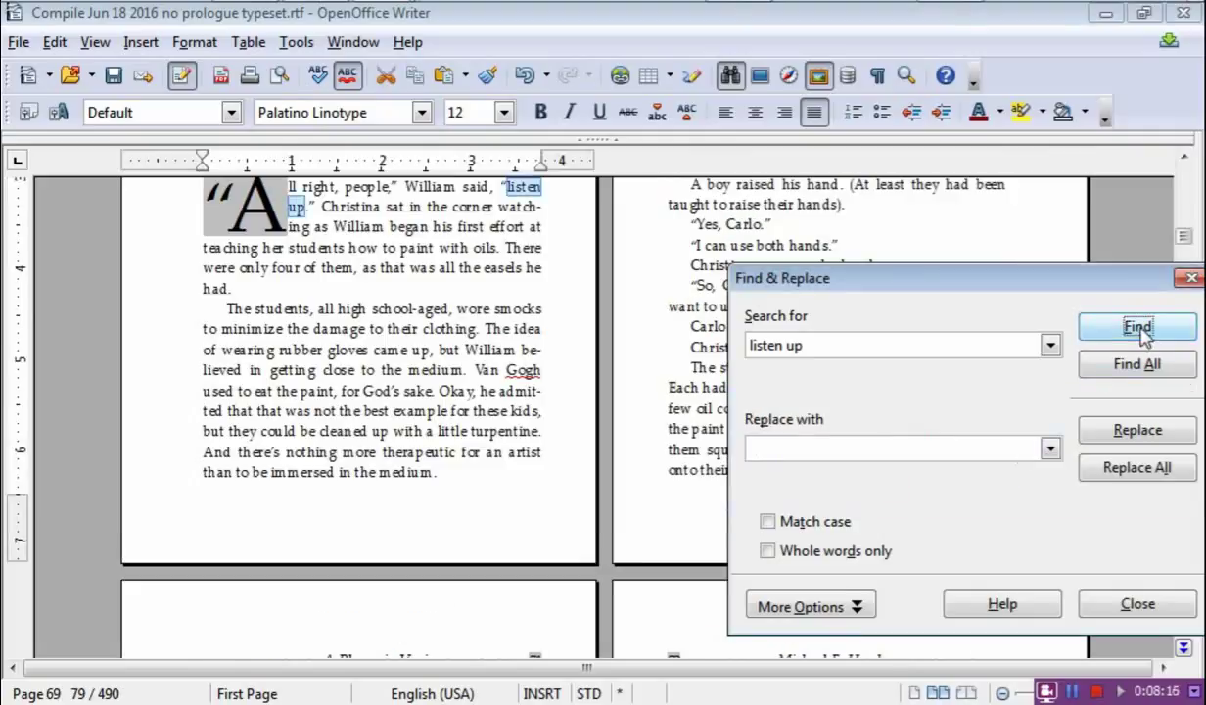
click(1138, 604)
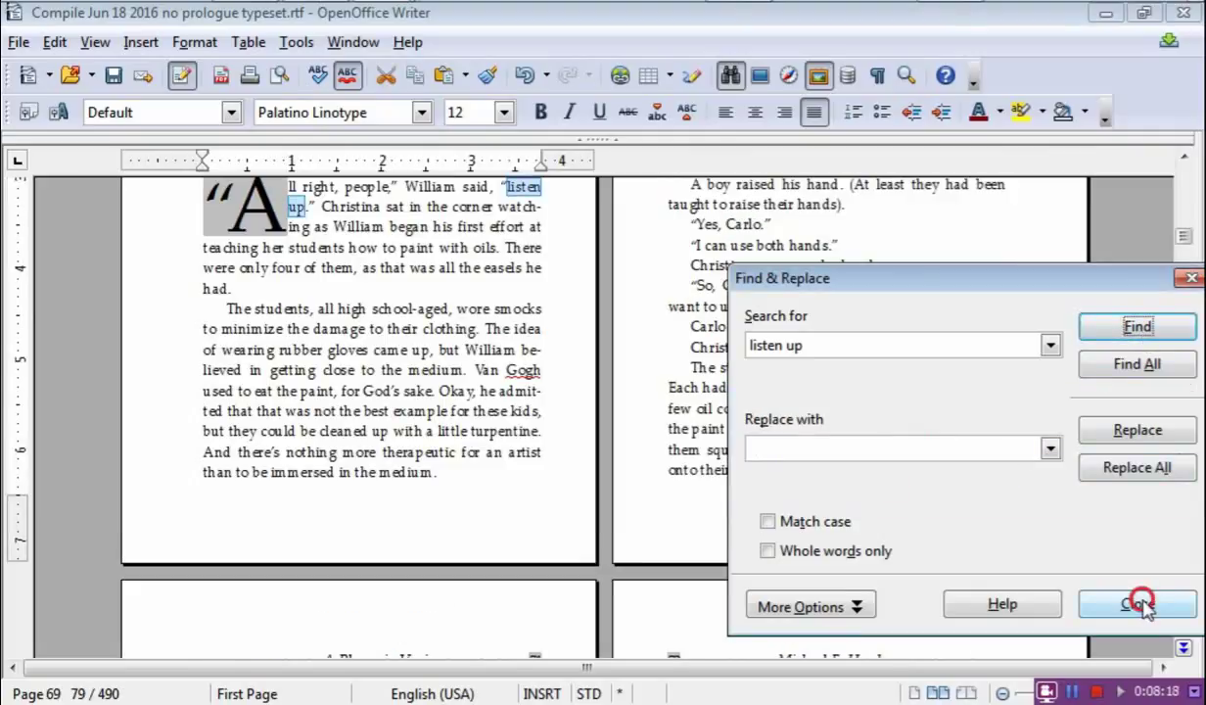
scroll(389, 286, up, 3)
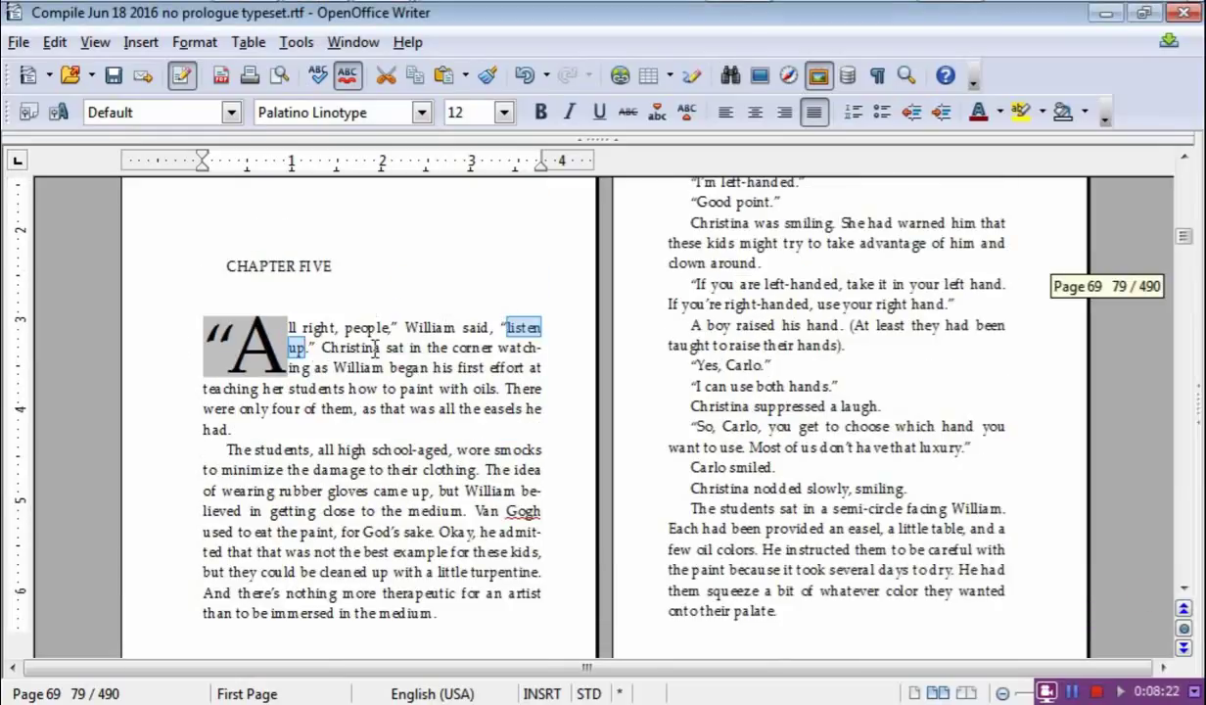
- Split the paragraph so 'Christina sat in the corner…' starts its own paragraph after the dialogue line
click(323, 346)
key(Return)
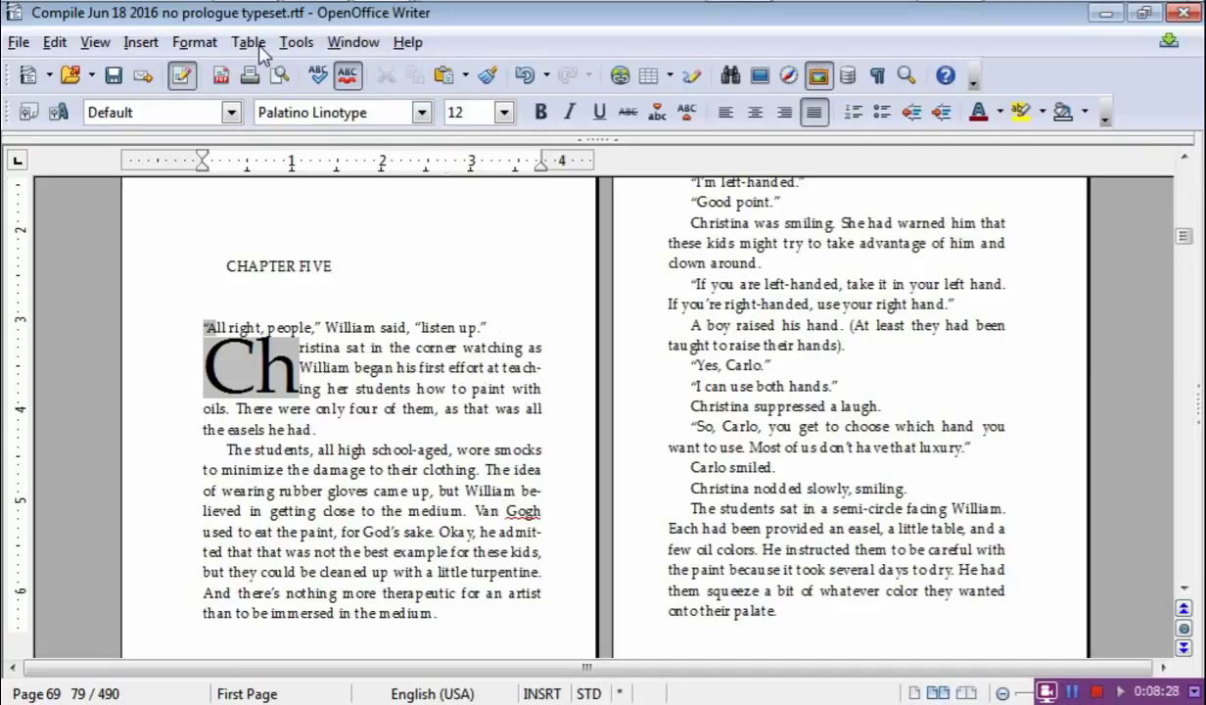
click(184, 43)
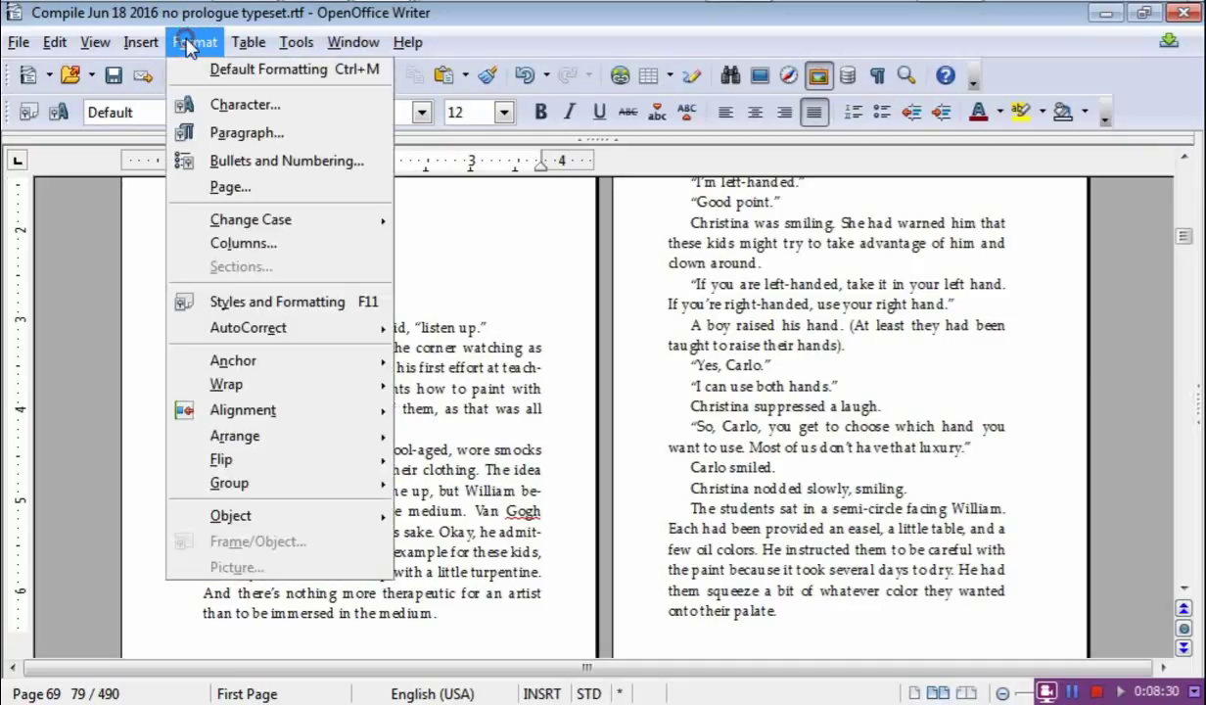
click(219, 110)
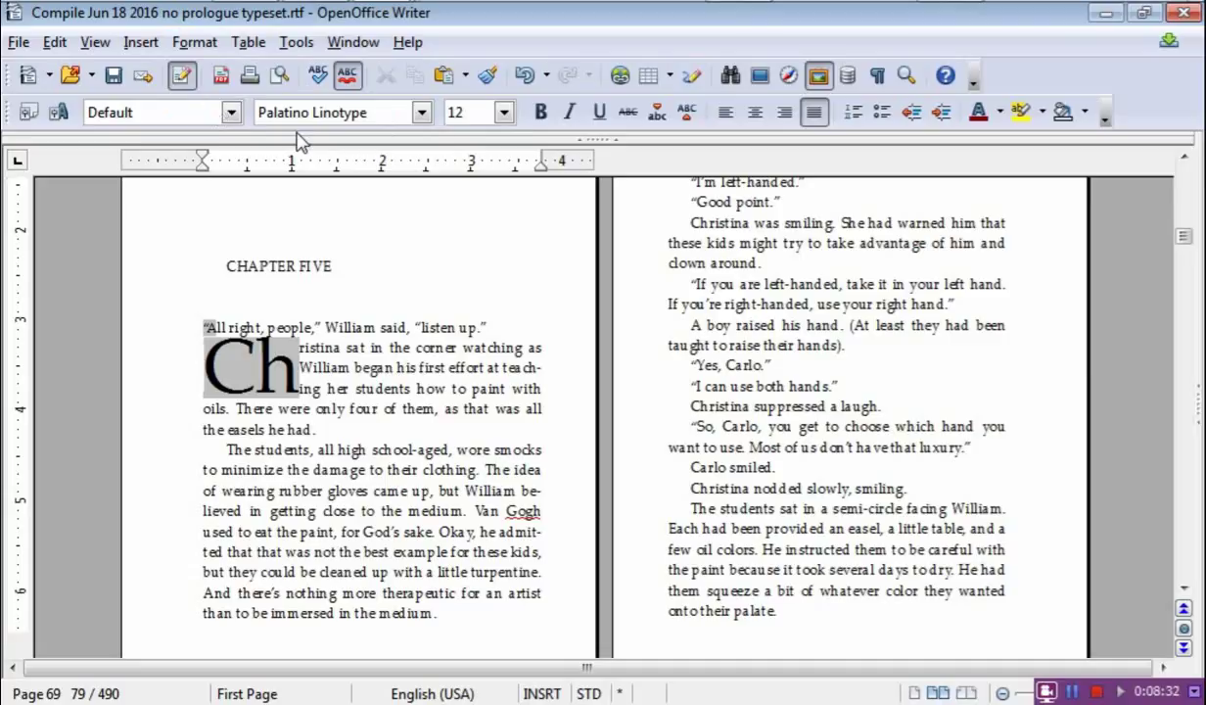
click(1020, 212)
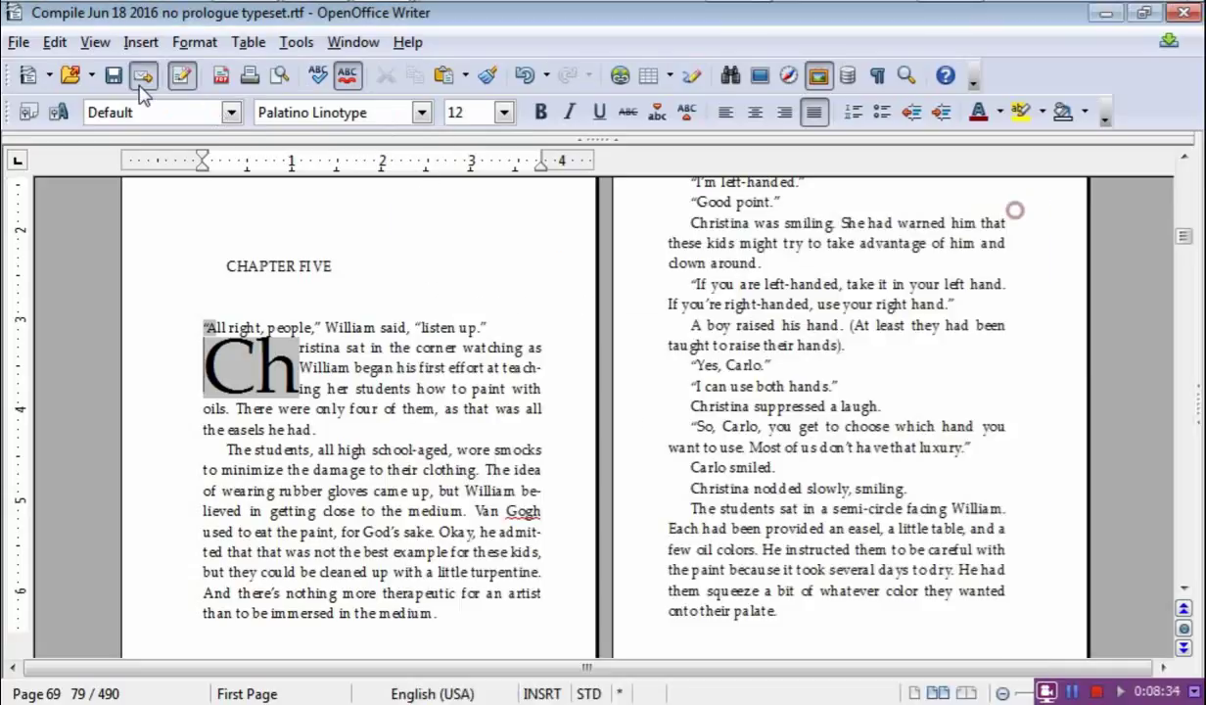
- Remove the two-character 'Ch' drop cap from the Christina paragraph
click(195, 42)
click(210, 131)
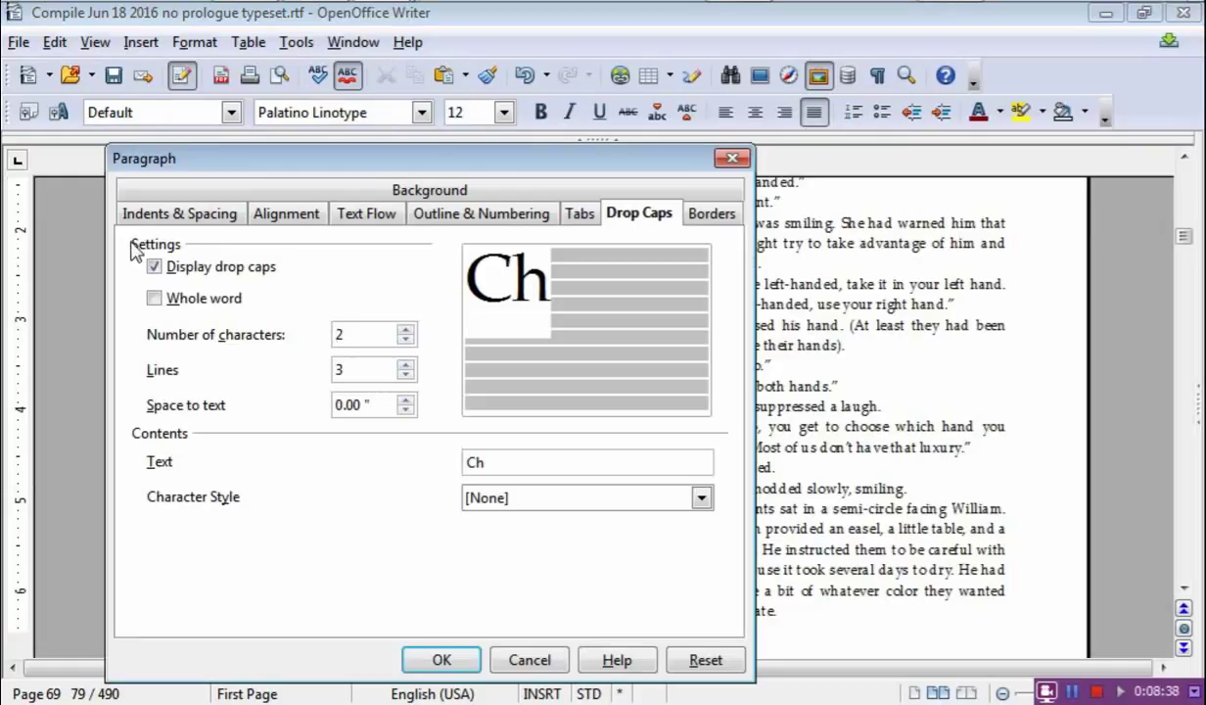
click(152, 266)
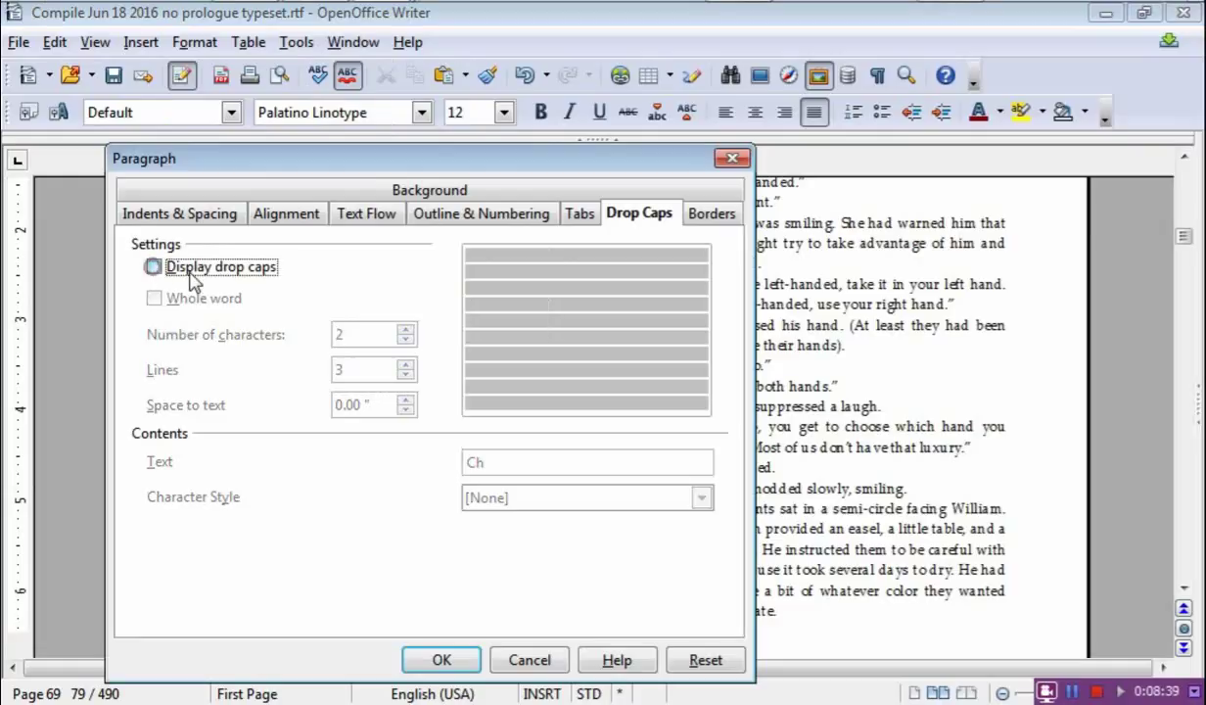
click(456, 659)
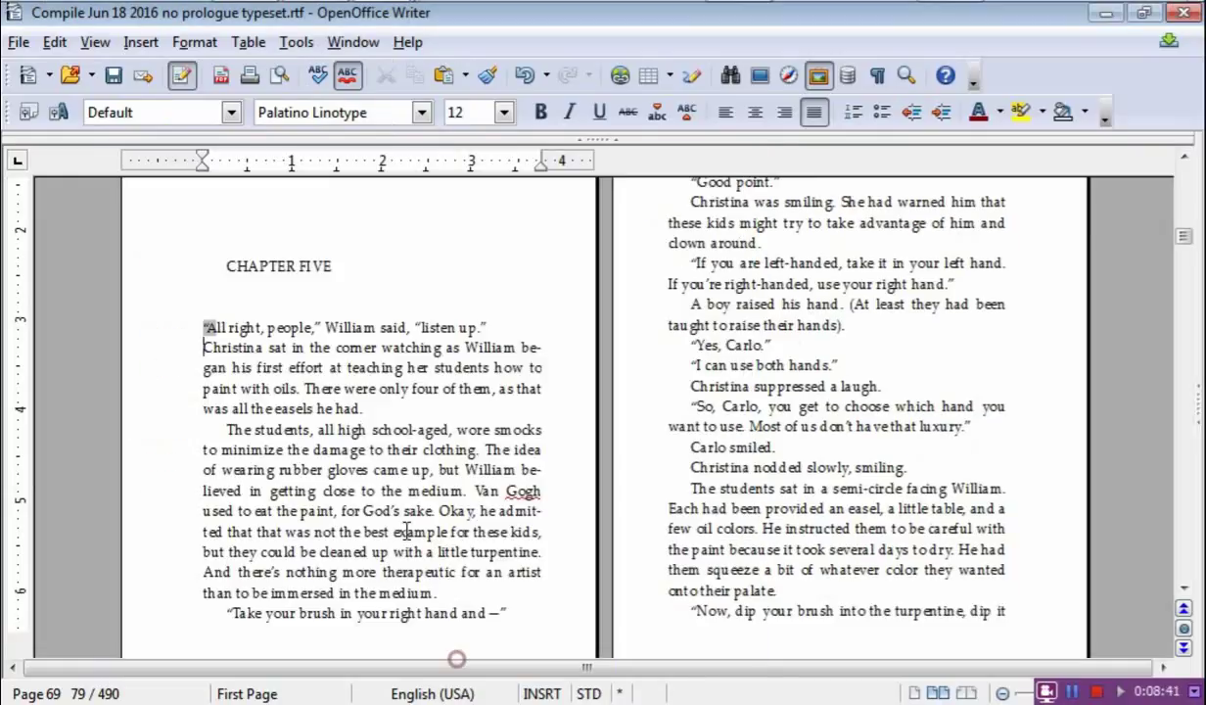
- Insert an empty paragraph after 'listen up.' to separate the dialogue line from the Christina paragraph
click(250, 327)
click(218, 327)
click(508, 327)
key(Return)
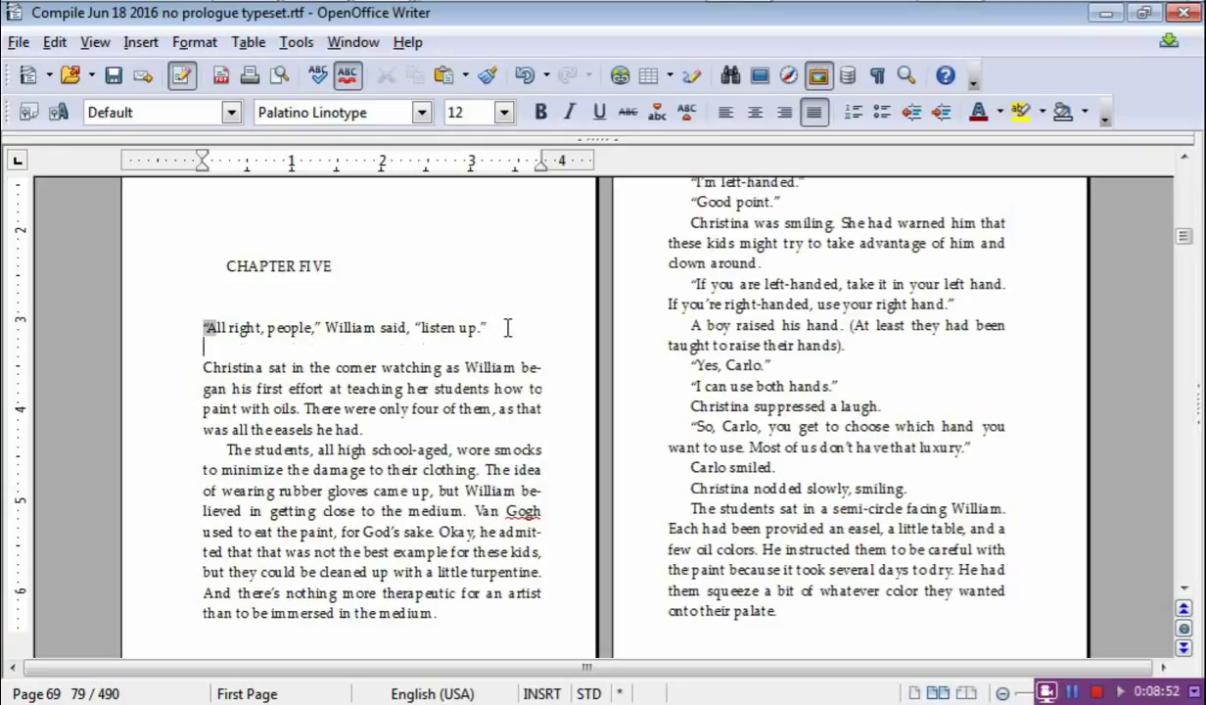
key(Delete)
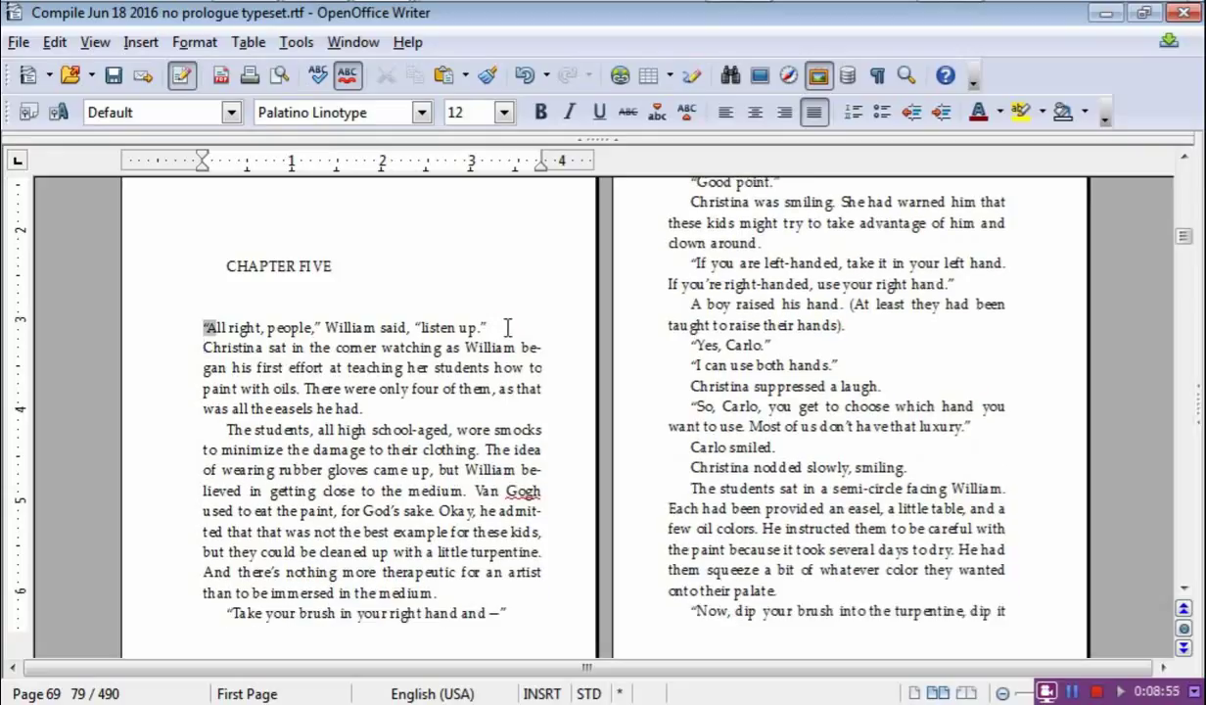
key(Return)
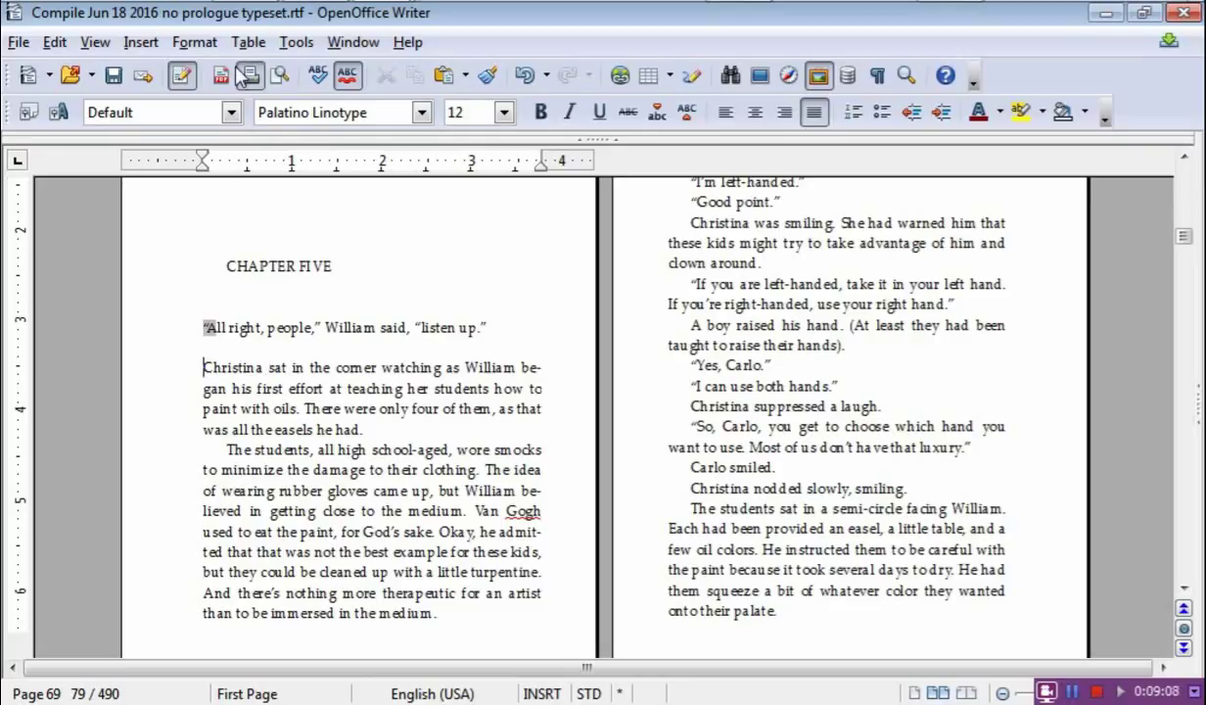
- Dismiss the Paragraph dialog without making changes
click(194, 44)
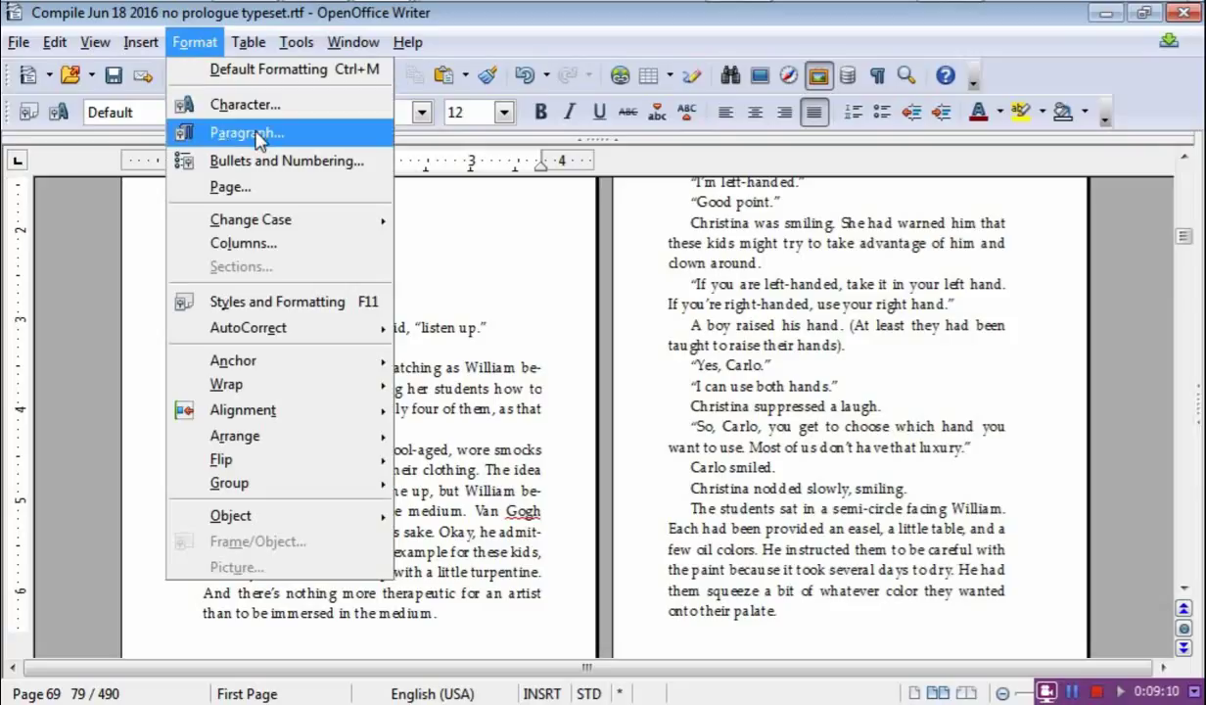
key(Escape)
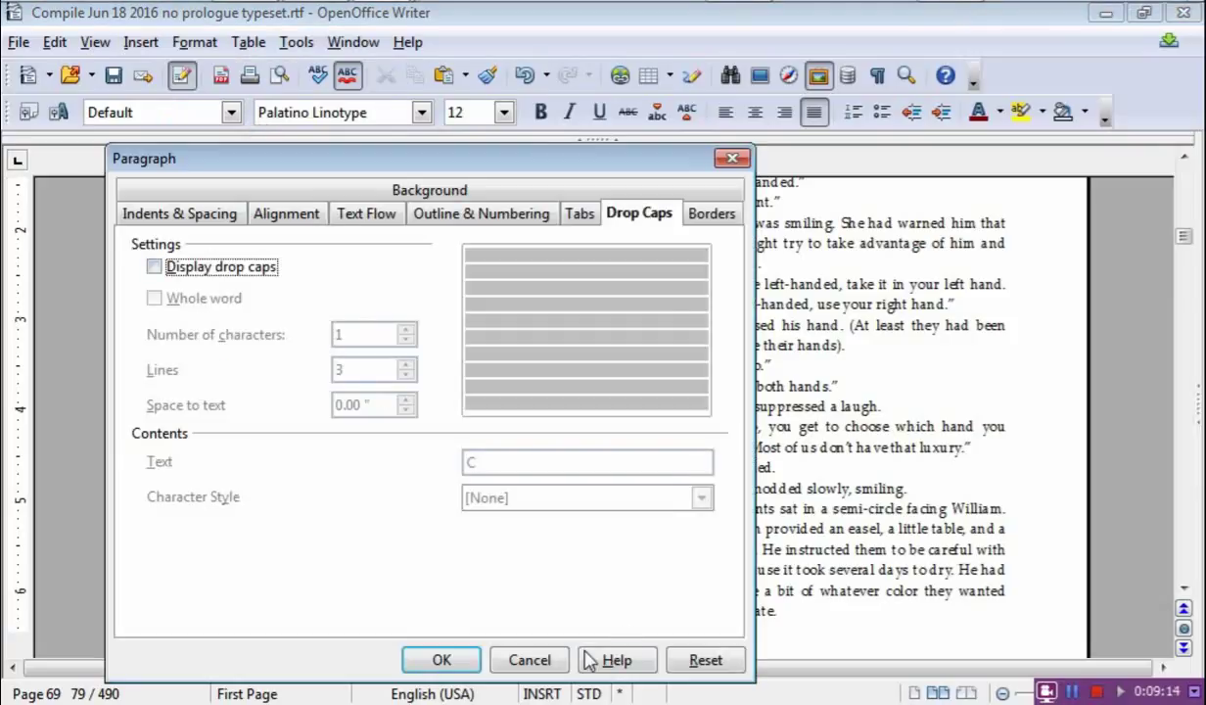
click(525, 661)
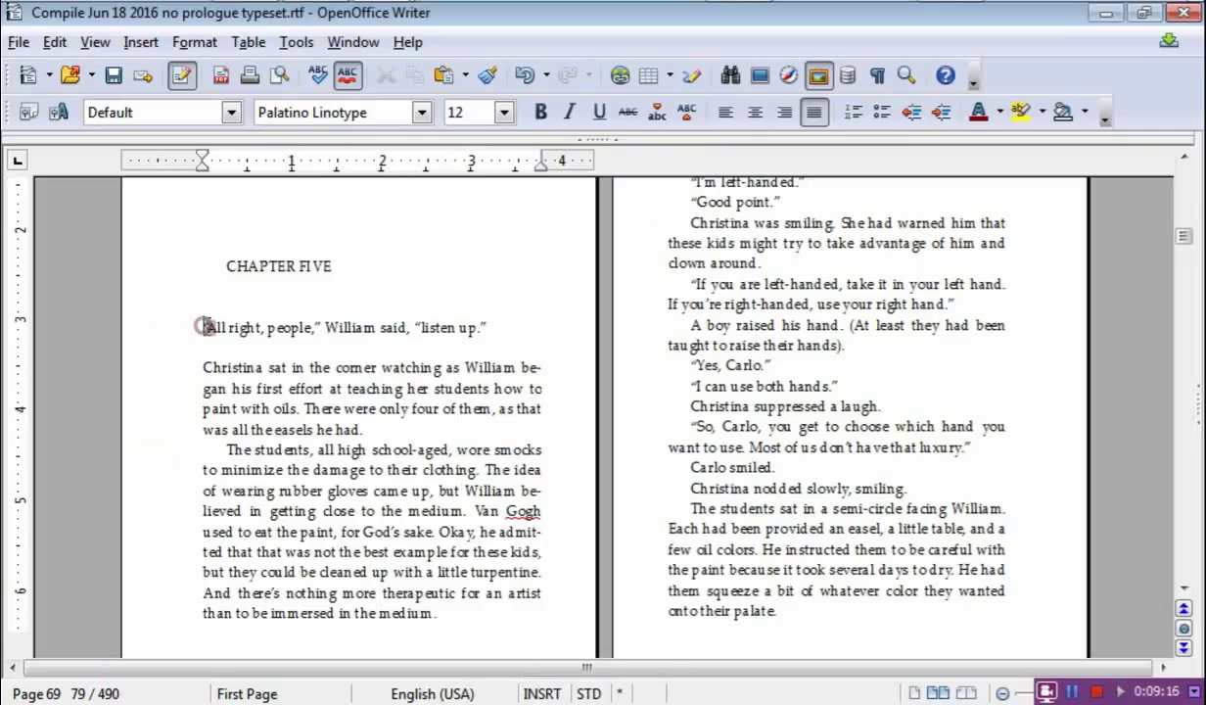
- Select the dialogue's opening quotation mark and keep Drop Caps switched off for that line
drag(203, 328, 216, 328)
click(196, 42)
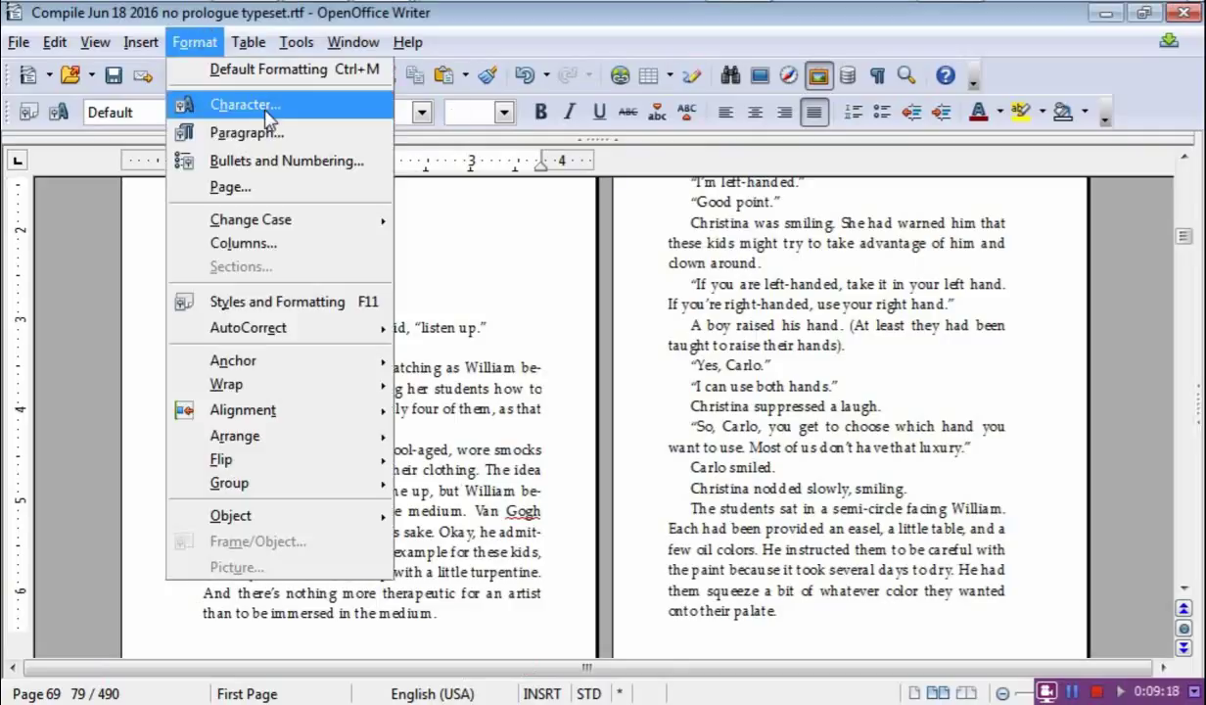
click(266, 131)
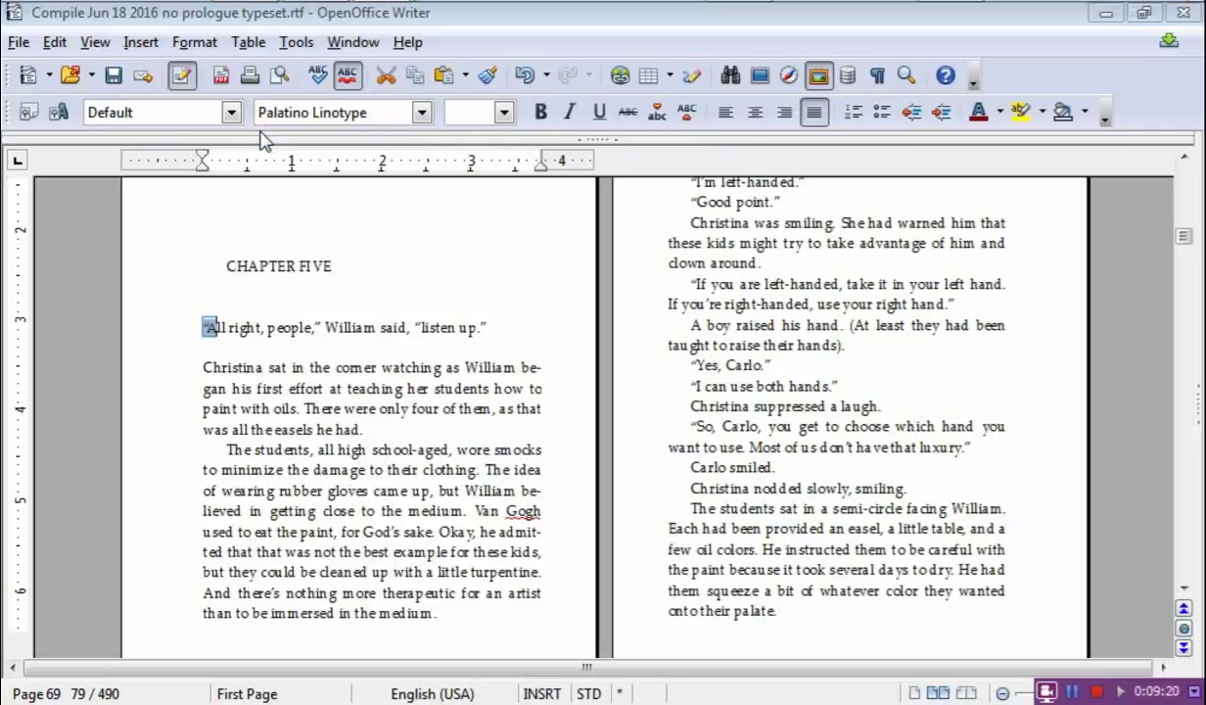
click(211, 269)
click(211, 269)
click(441, 660)
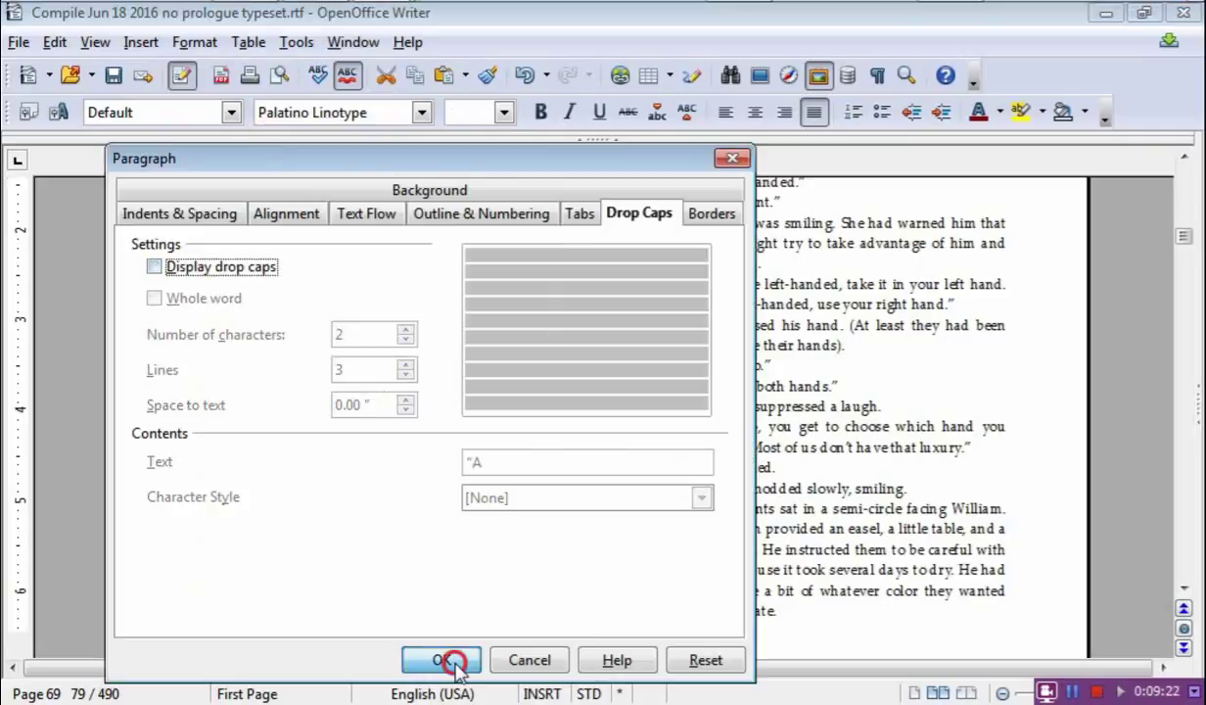
click(296, 367)
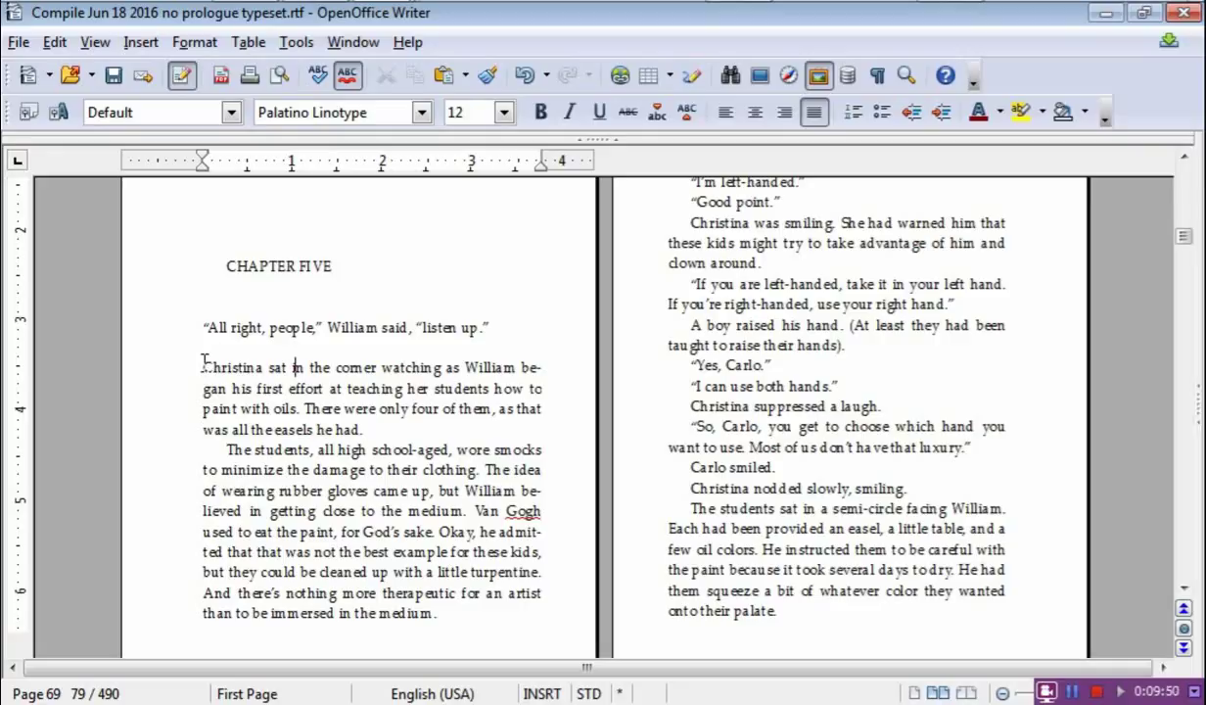
- Cut the Christina paragraph and paste it before the 'All right, people' dialogue line
drag(202, 364, 369, 423)
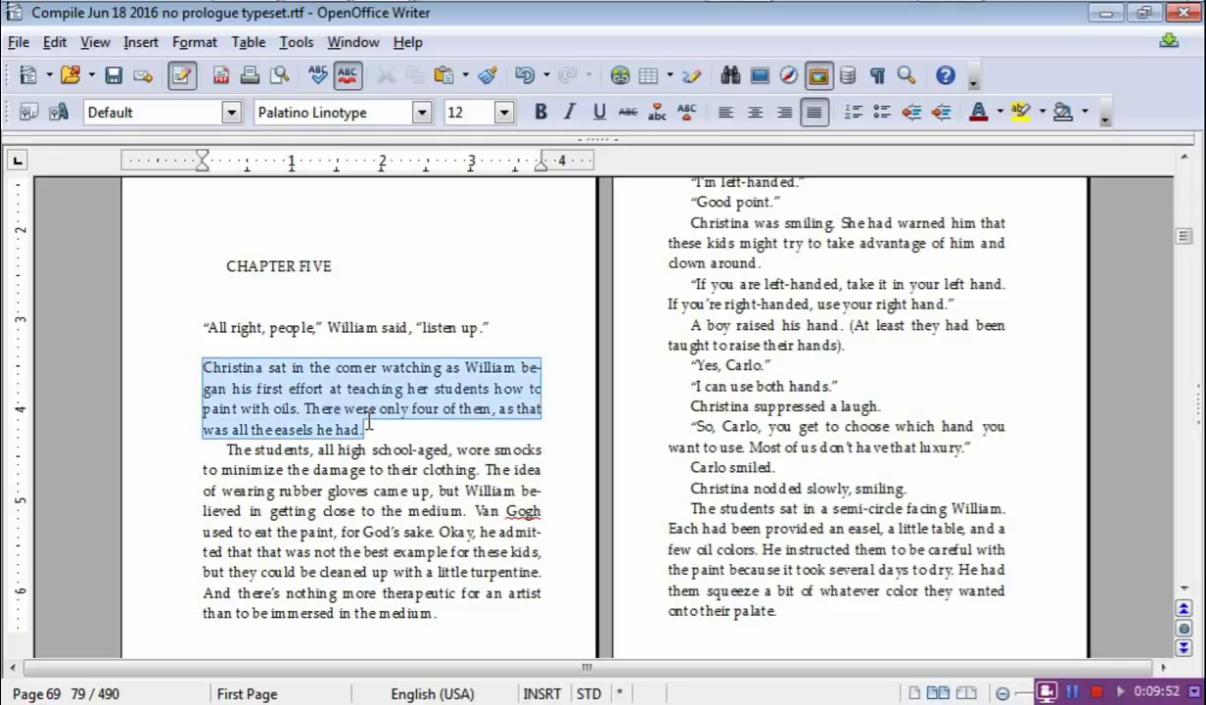
right_click(307, 405)
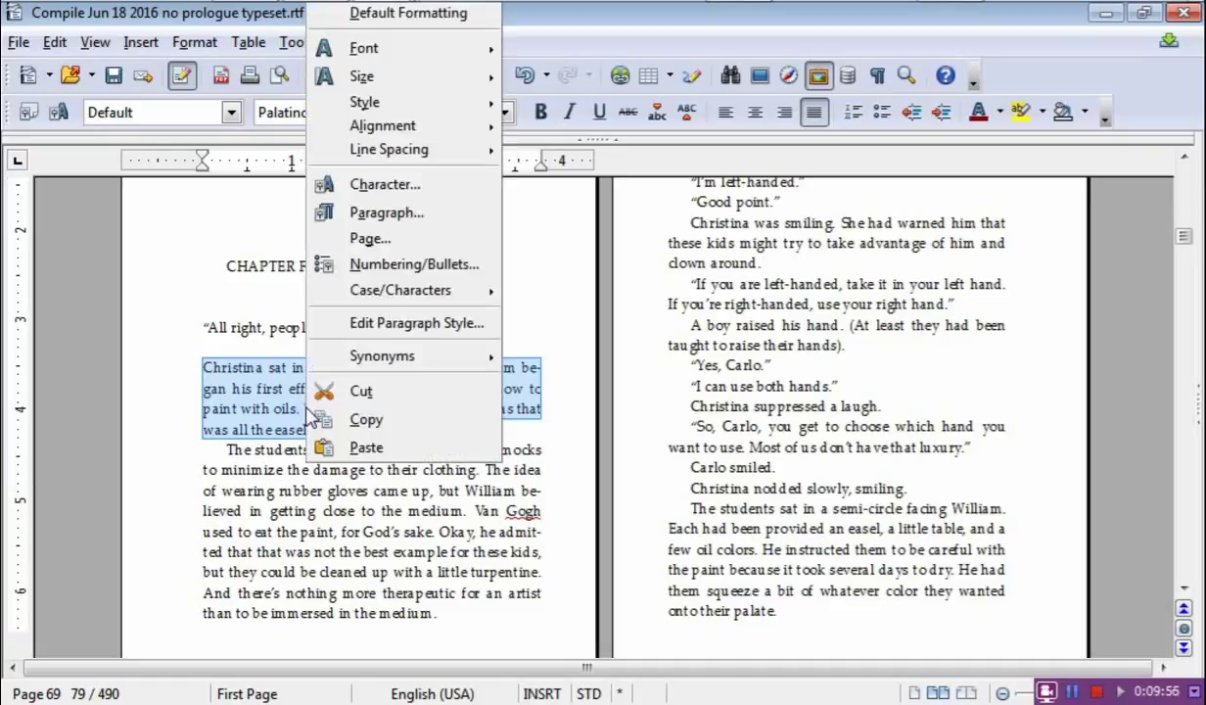
click(374, 394)
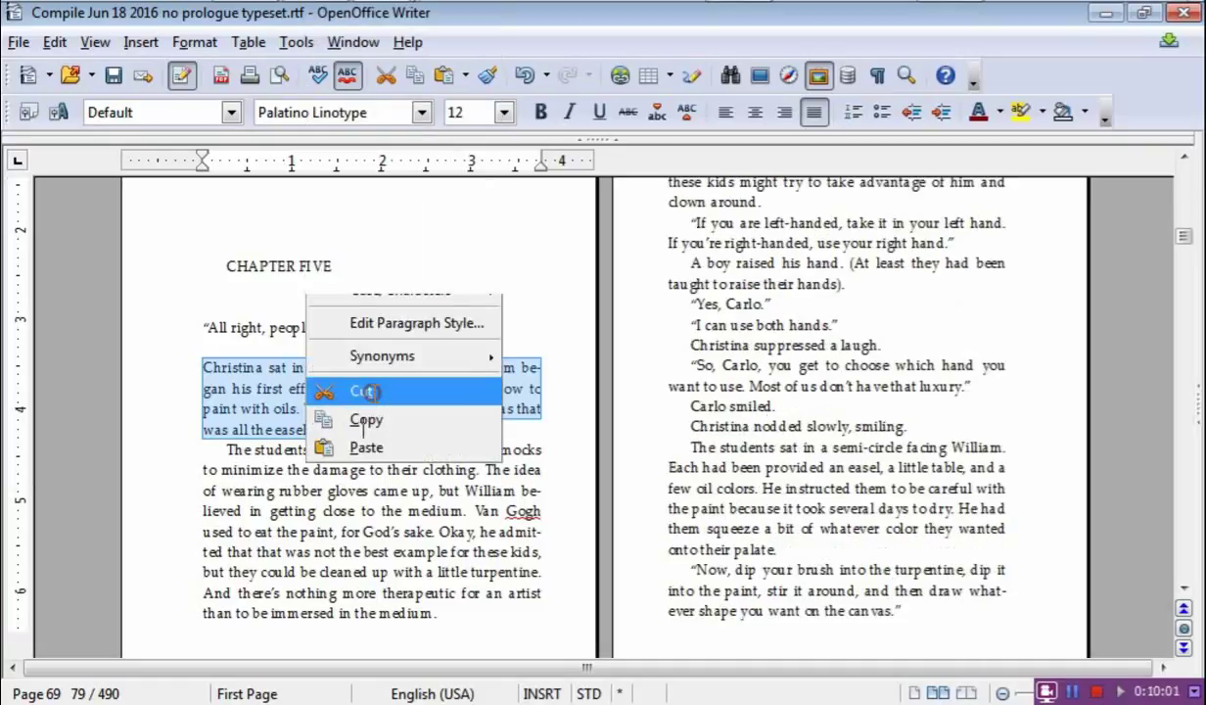
click(201, 321)
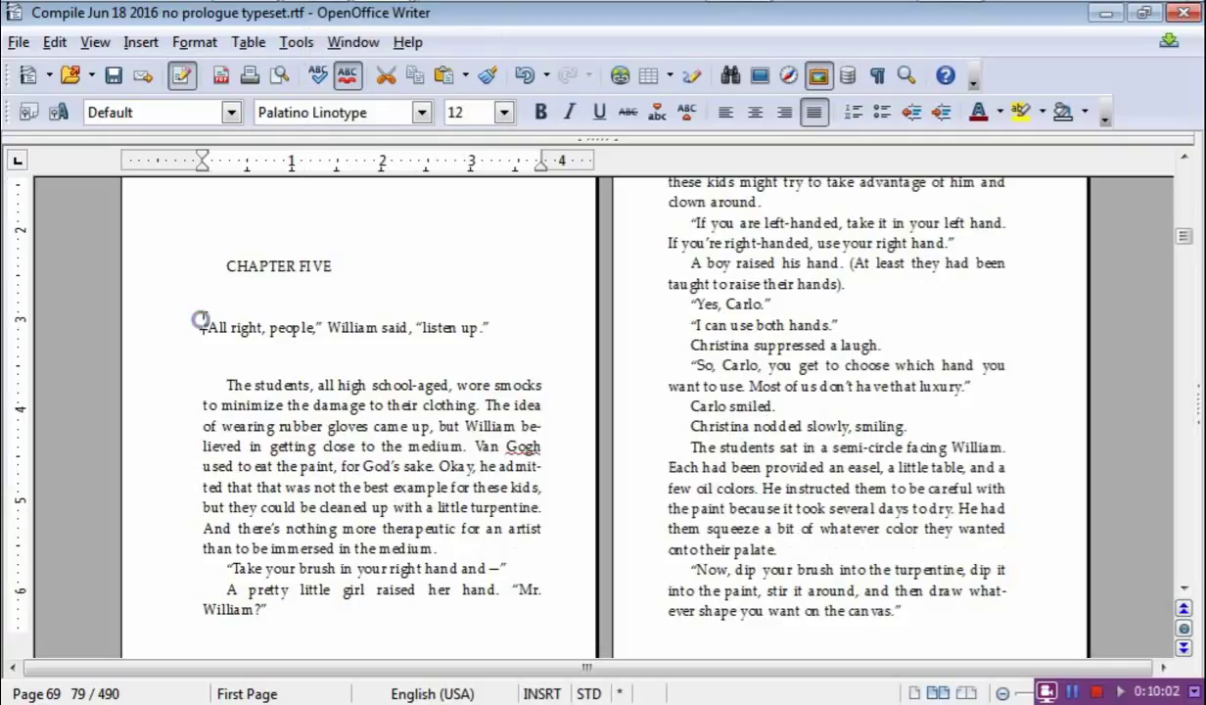
right_click(203, 318)
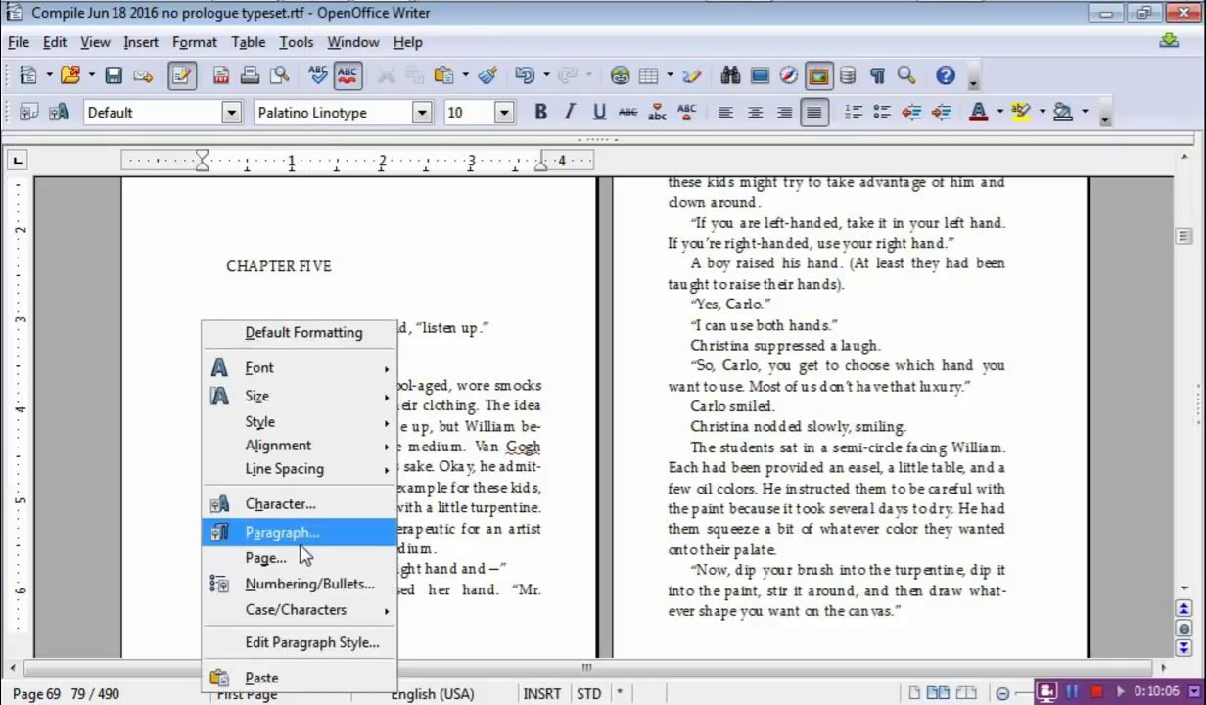
click(291, 677)
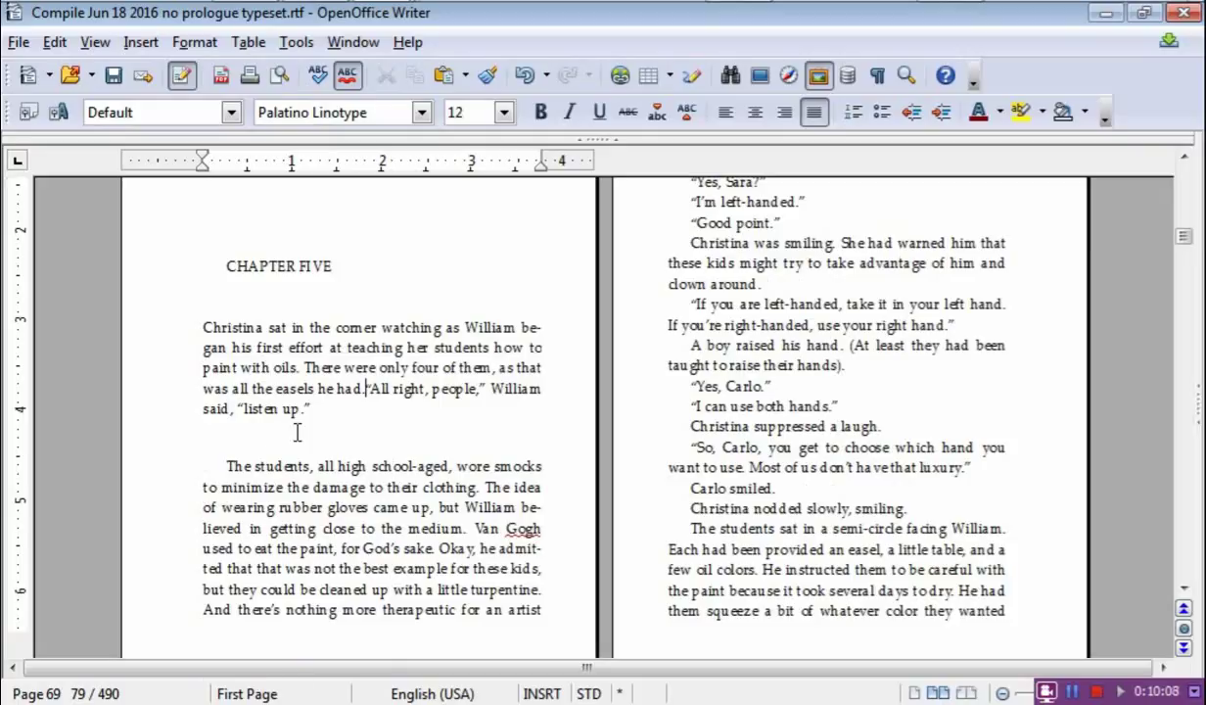
- Move the dialogue onto its own line and delete the blank lines before The students paragraph
click(408, 404)
key(Return)
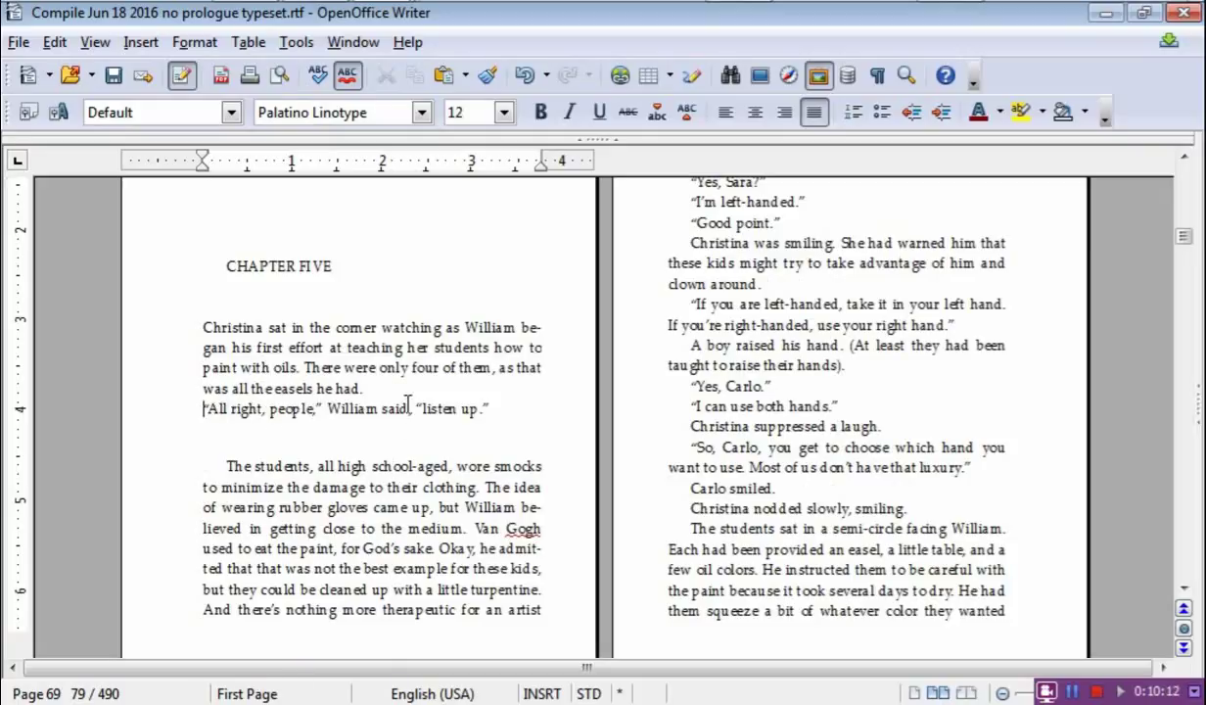
click(288, 436)
key(Delete)
key(Delete)
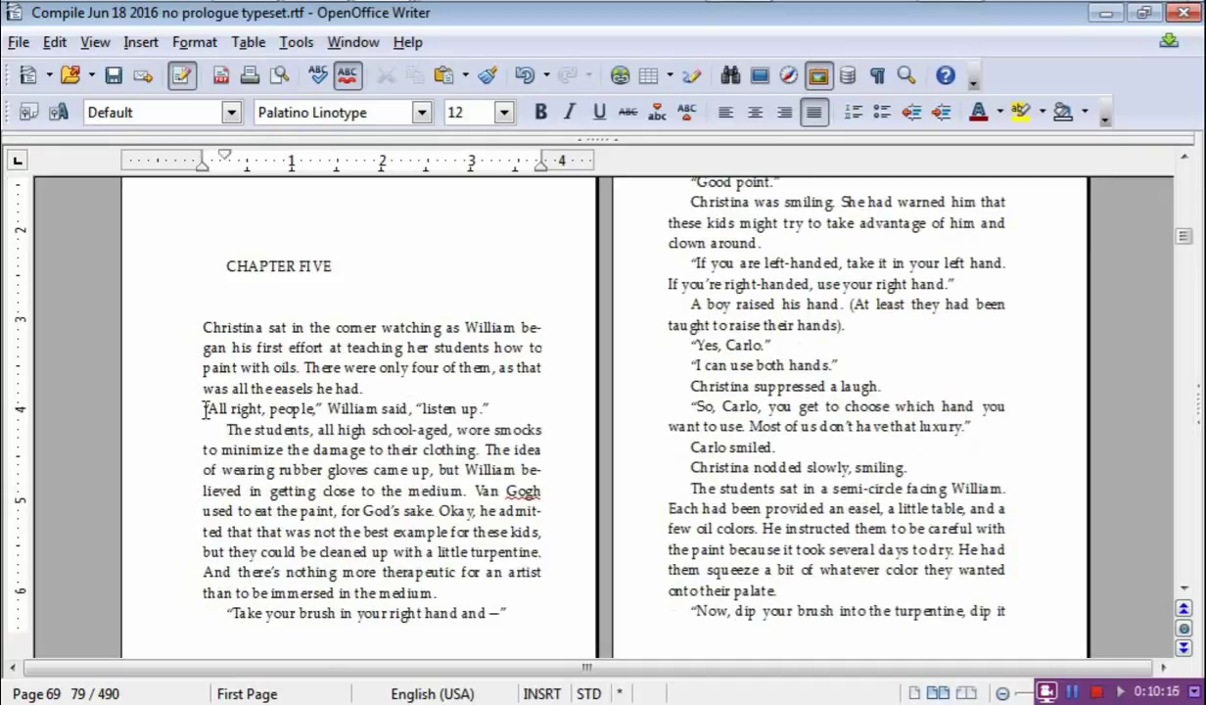
- Set the 'All right, people' line's first-line indent to 0.26" in the Paragraph dialog
key(Up)
click(193, 42)
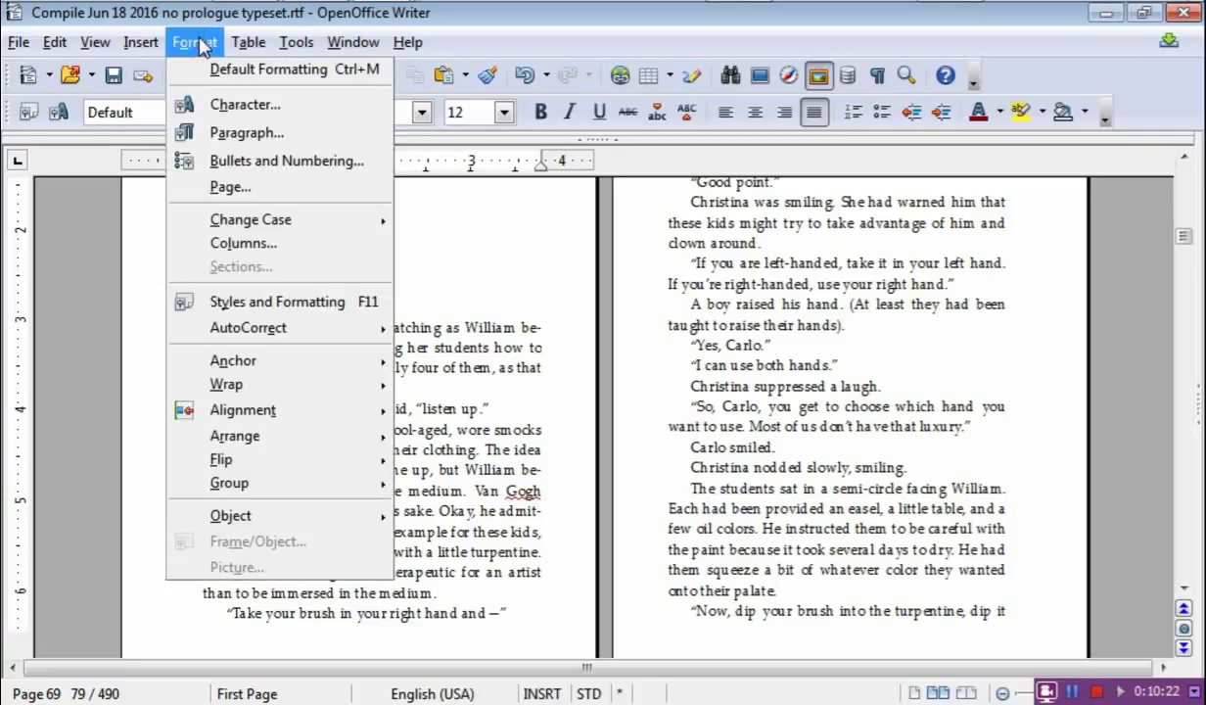
click(230, 132)
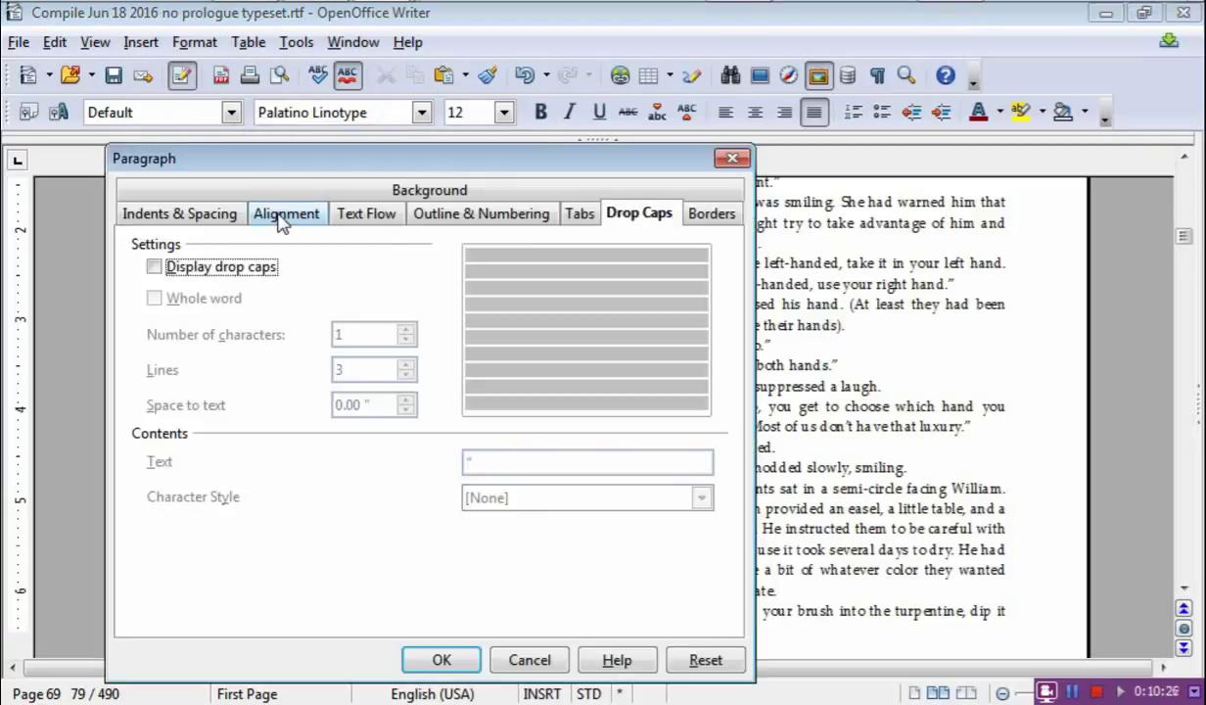
click(362, 210)
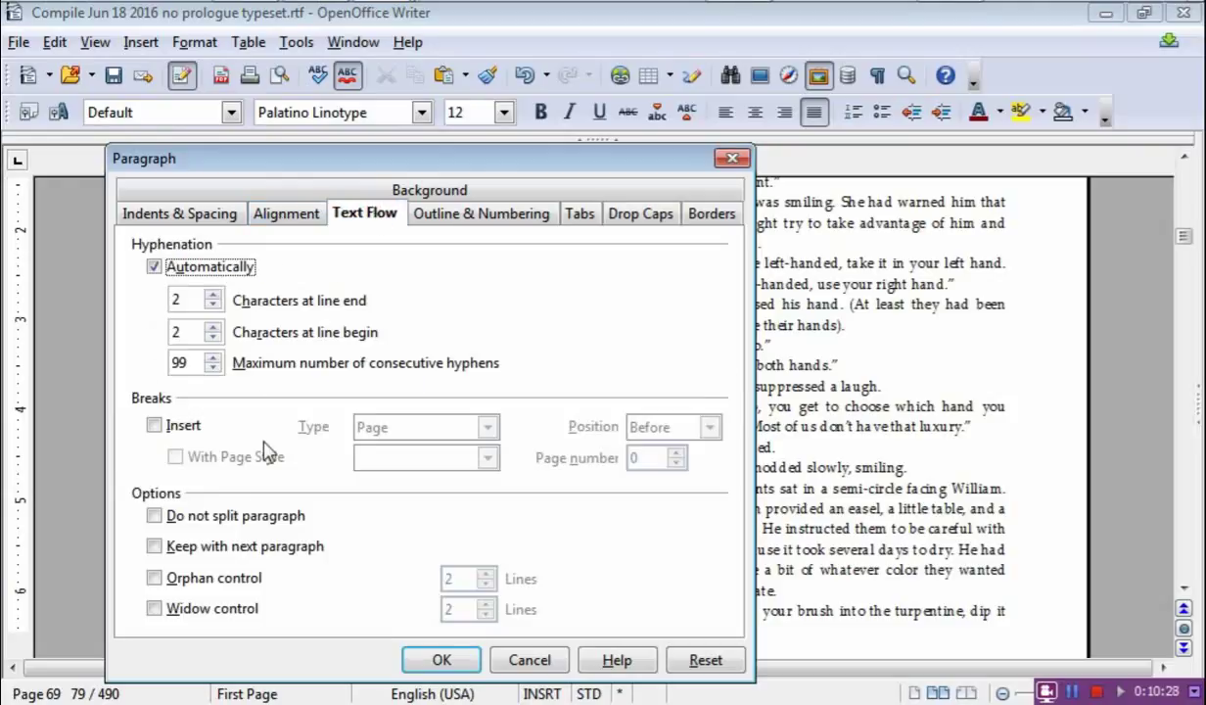
click(188, 220)
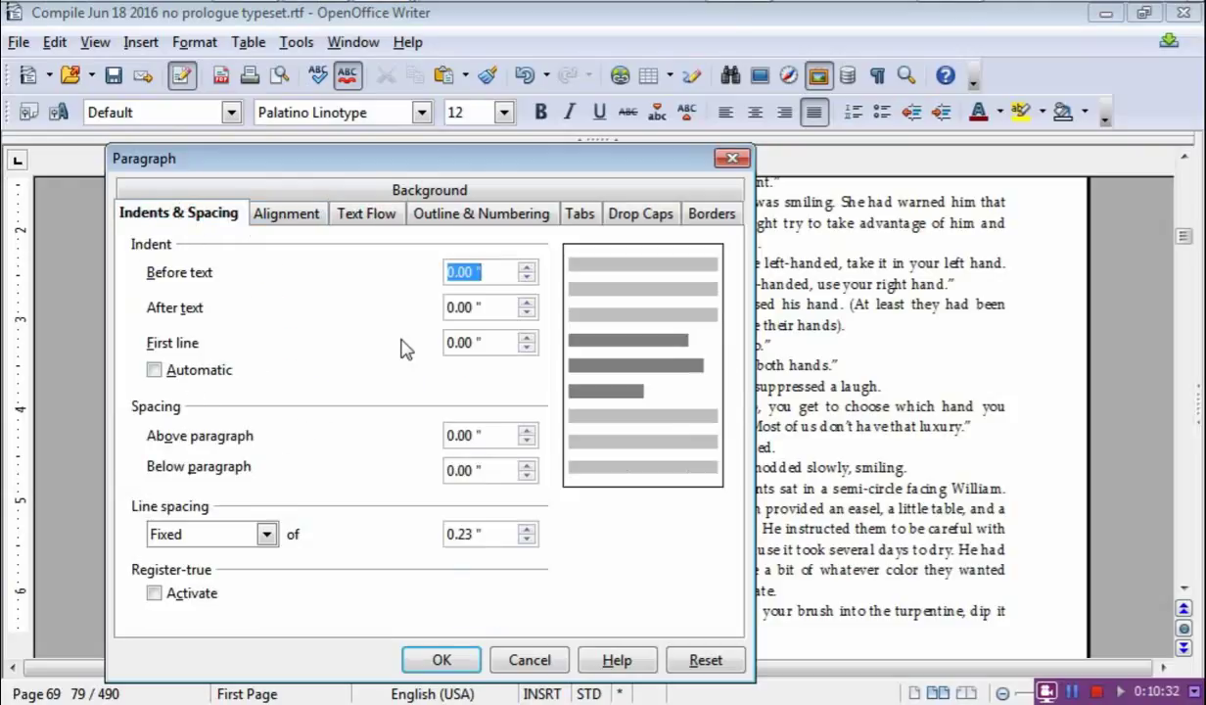
click(527, 338)
click(528, 338)
click(528, 338)
click(528, 338)
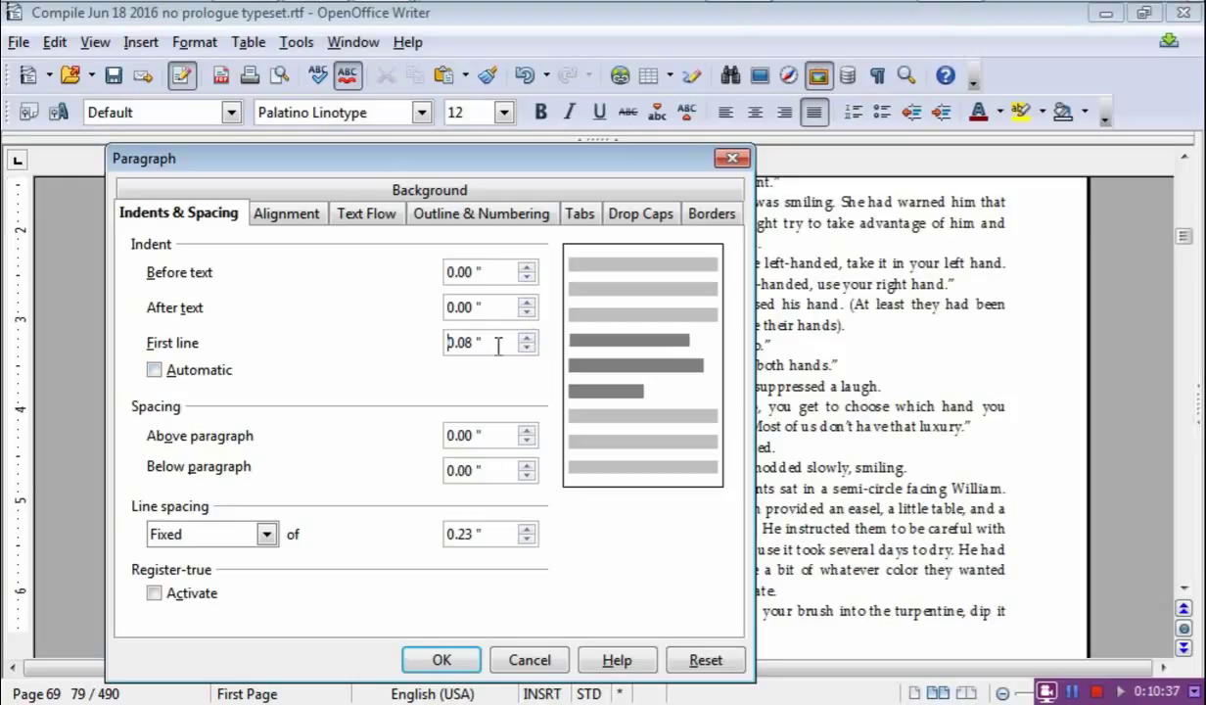
double_click(498, 345)
text(.26)
click(450, 657)
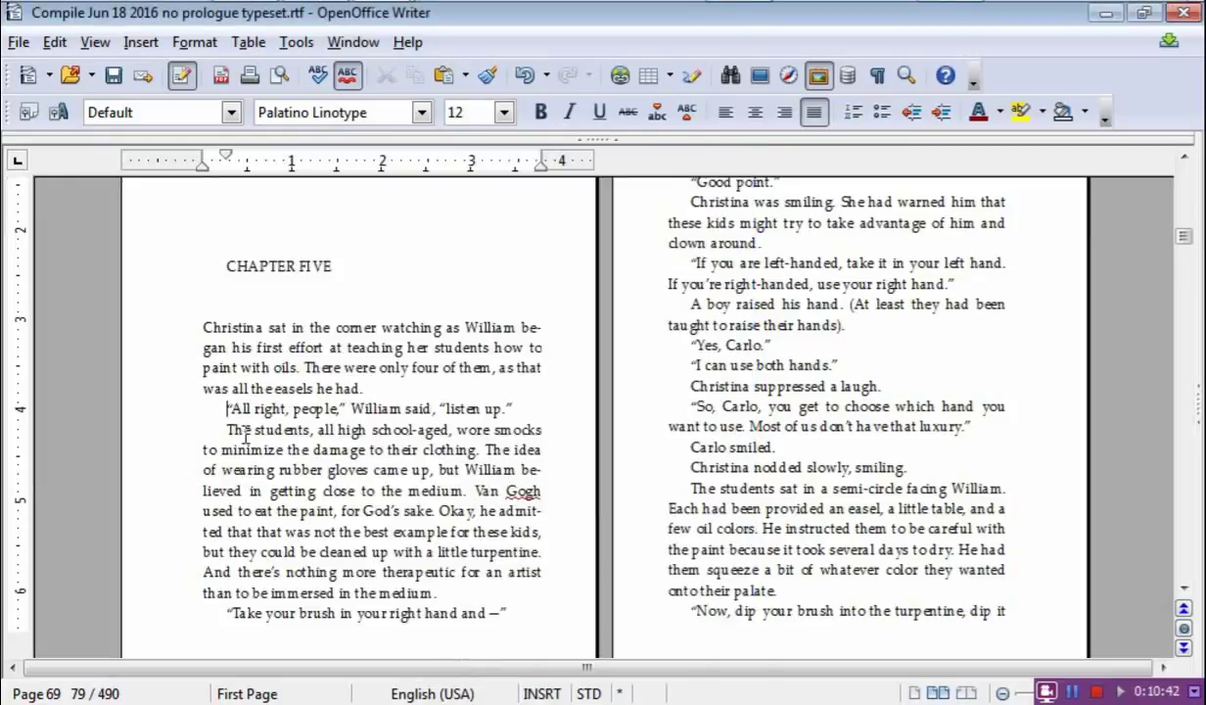
- Select the C of Christina and enable a three-line drop cap in the Paragraph dialog
click(195, 321)
drag(211, 319, 216, 323)
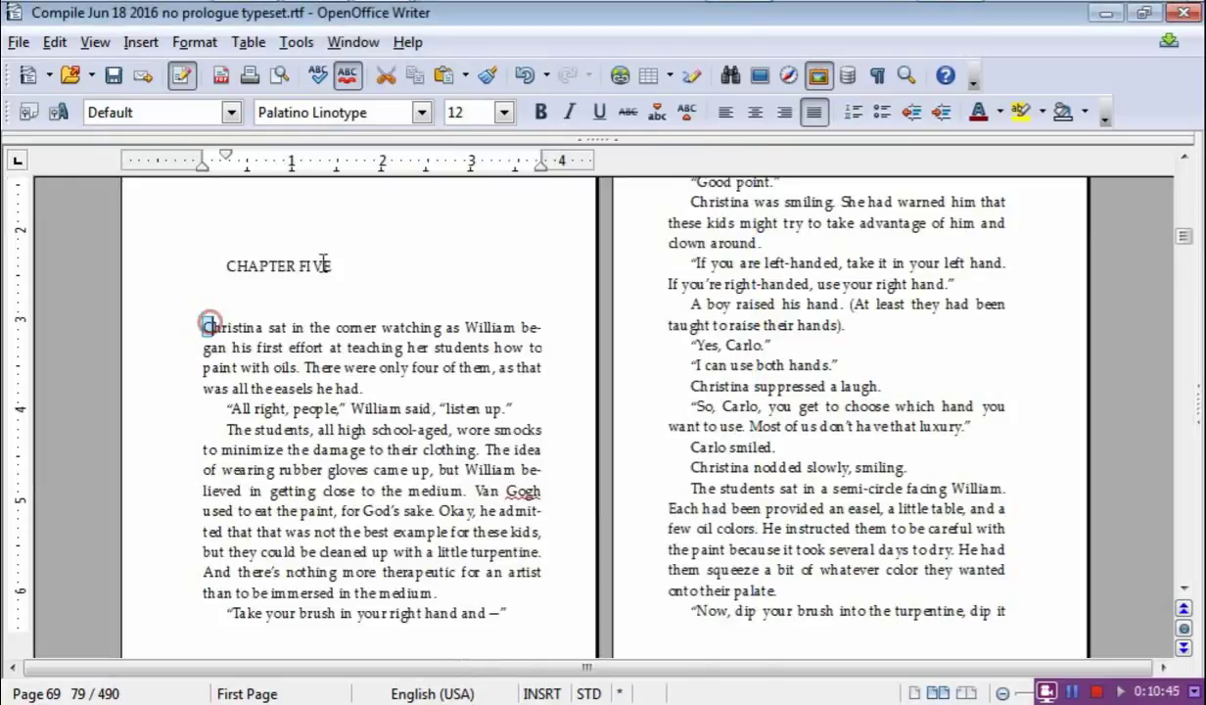
click(194, 42)
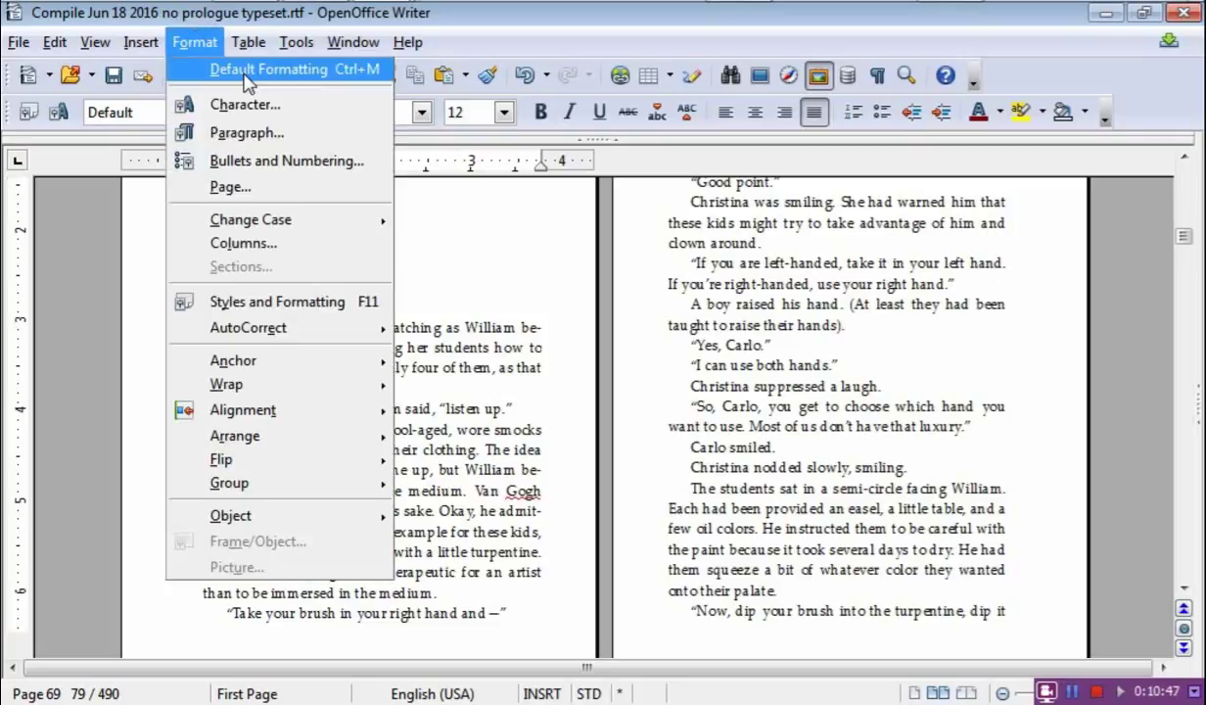
click(245, 133)
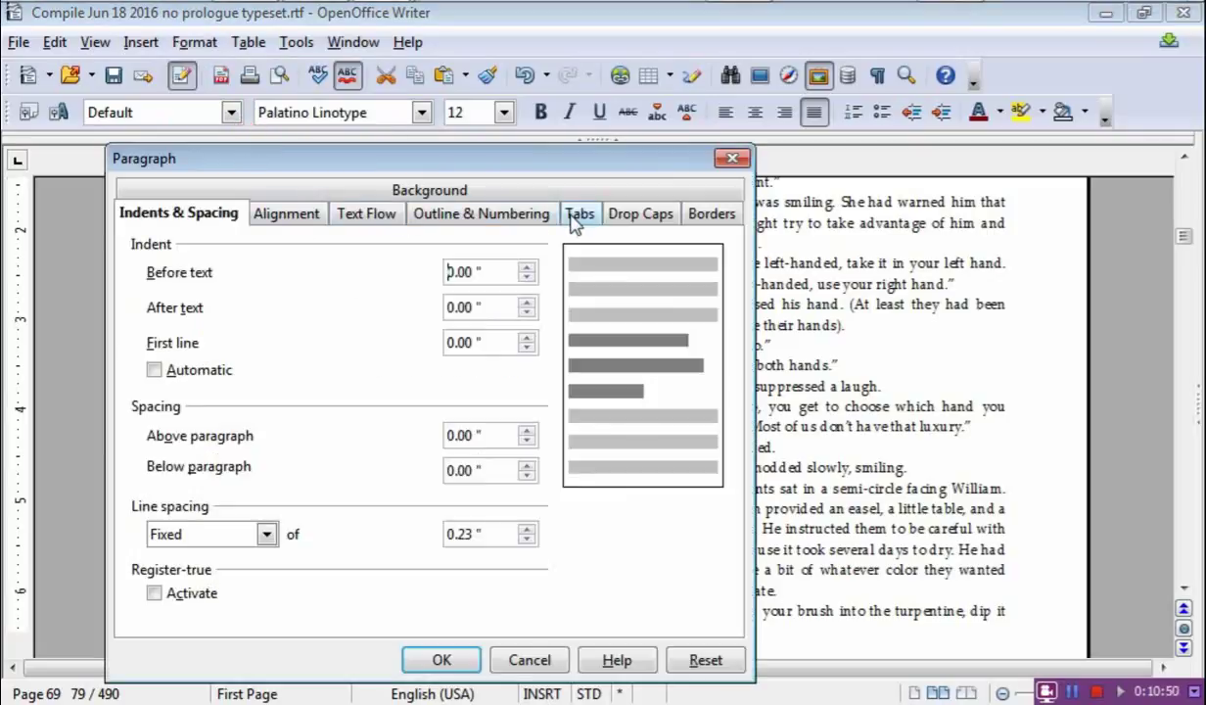
click(631, 218)
click(156, 268)
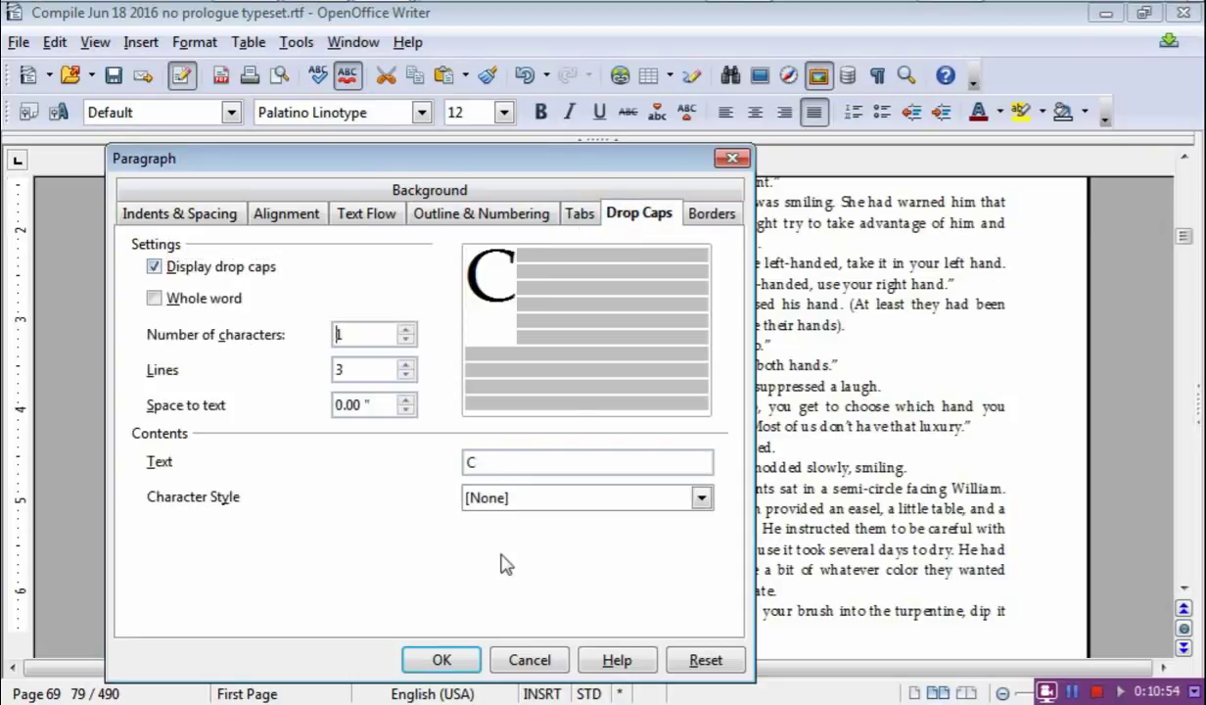
click(441, 659)
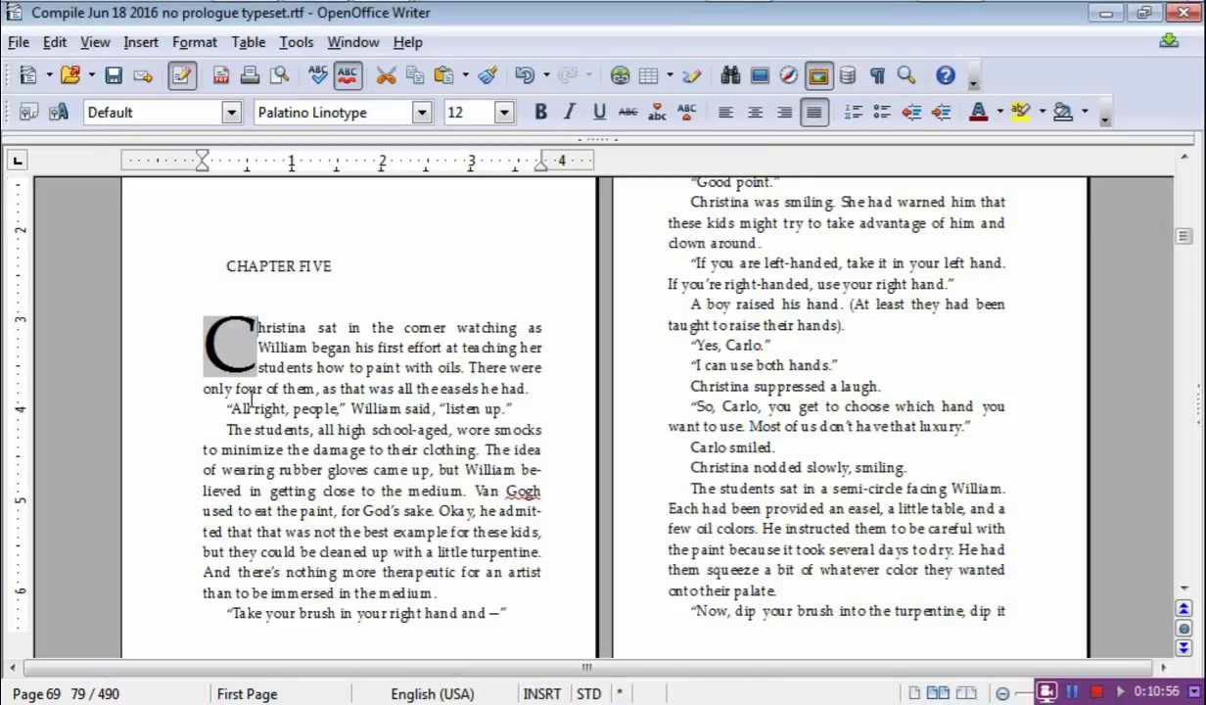